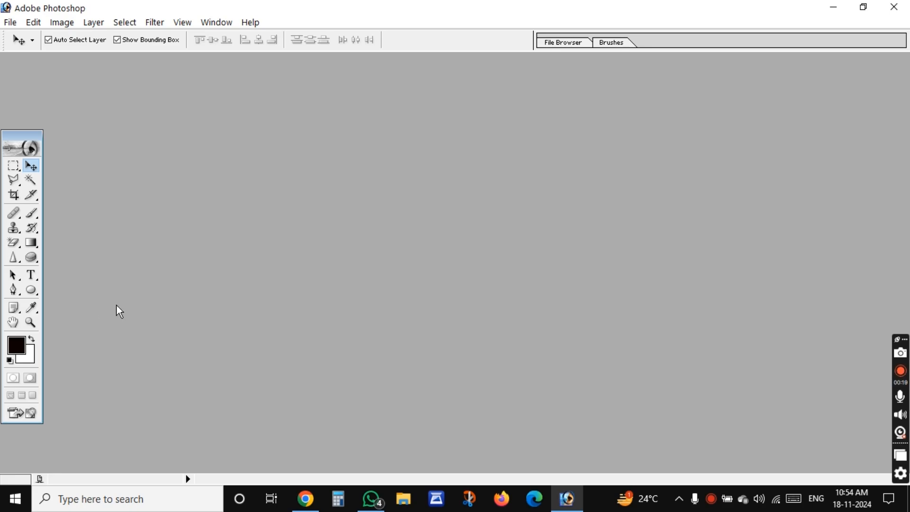
- Open the image 44 from the Desktop and maximize its document window
left_click(10, 23)
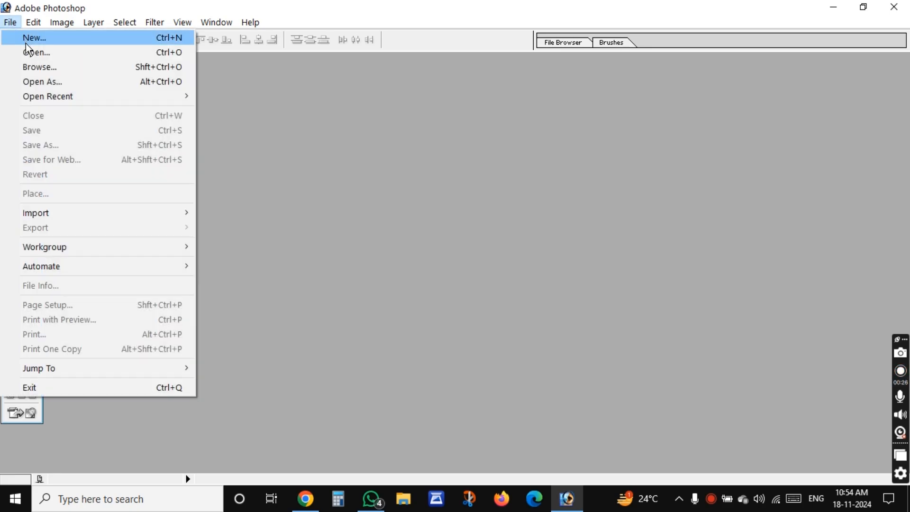
left_click(52, 55)
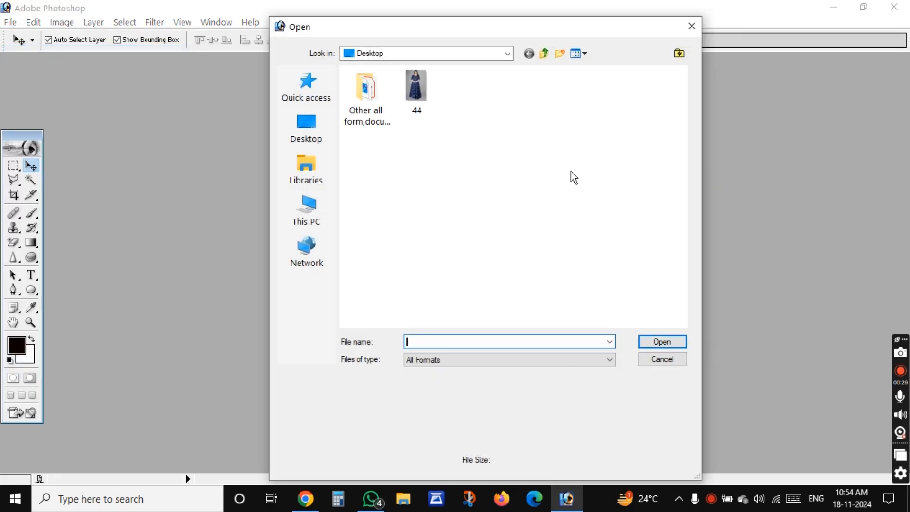
left_click(417, 87)
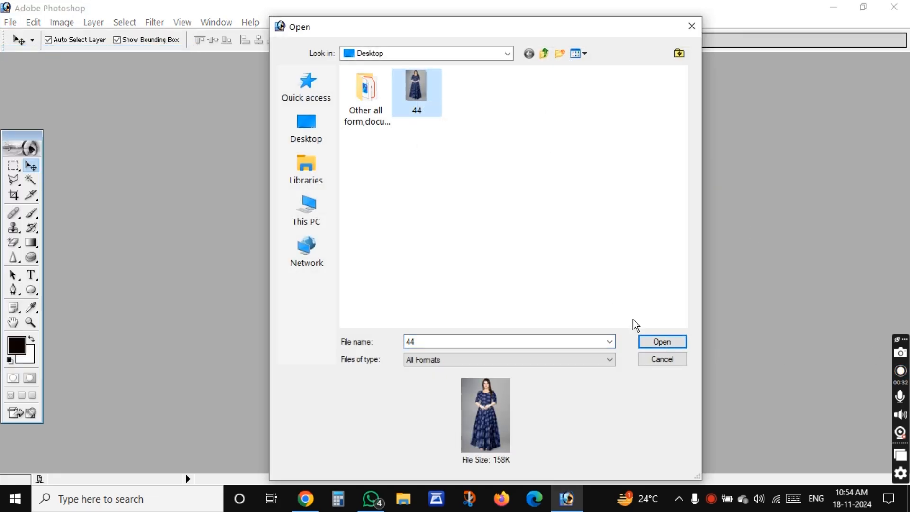
left_click(667, 343)
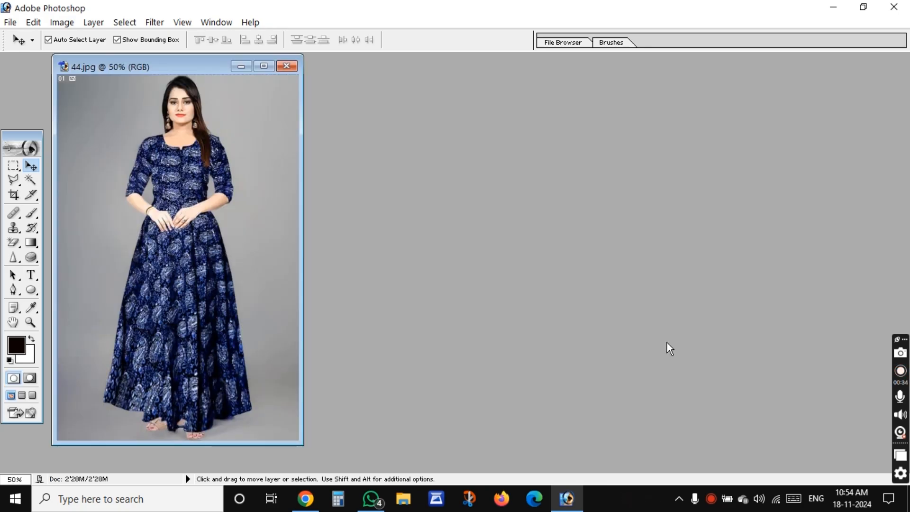
left_click(264, 65)
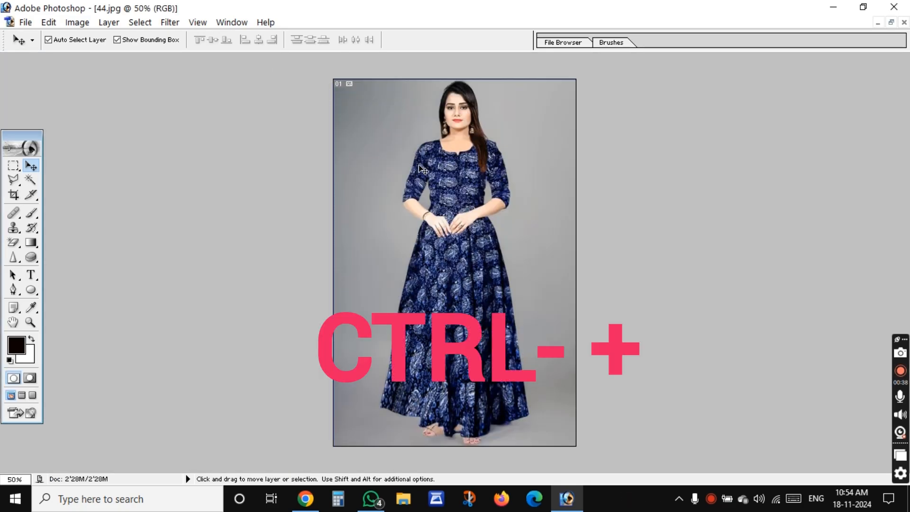
- Outline the grey background along the image-left side of the woman's sleeve, shoulder and hair with the Polygonal Lasso, delete it and deselect
key("ctrl+plus")
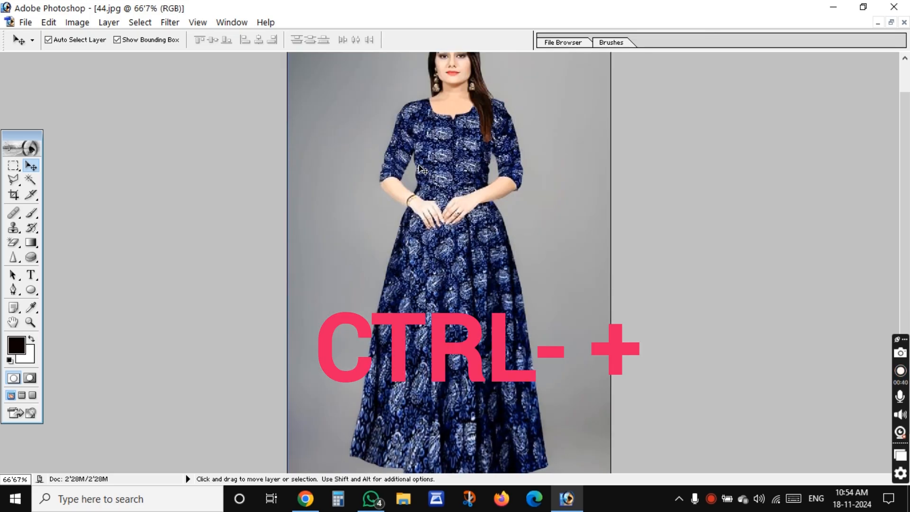
key("ctrl+plus")
scroll(420, 168, "up", 5)
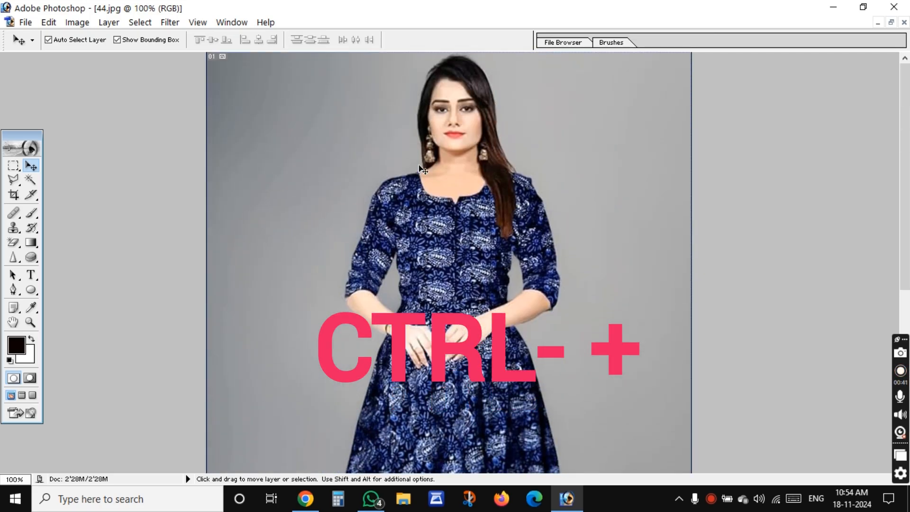
key("ctrl+plus")
scroll(419, 169, "up", 5)
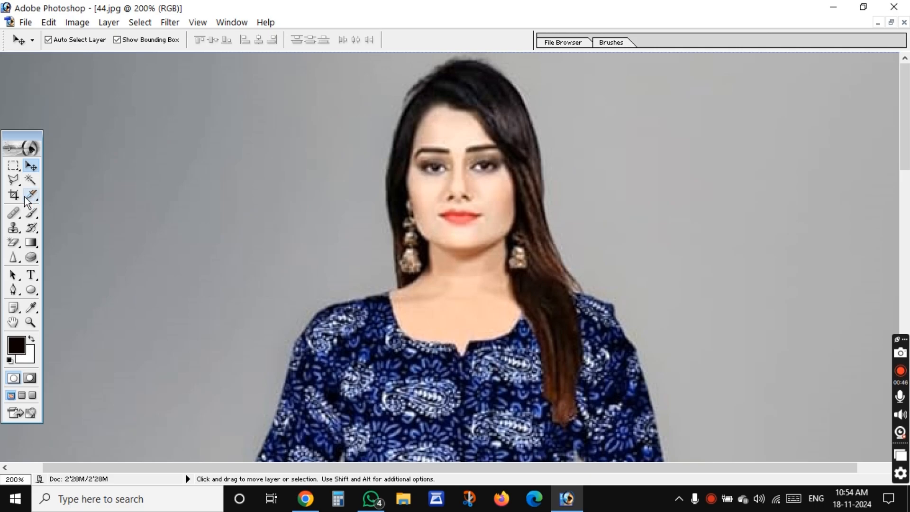
left_click(15, 183)
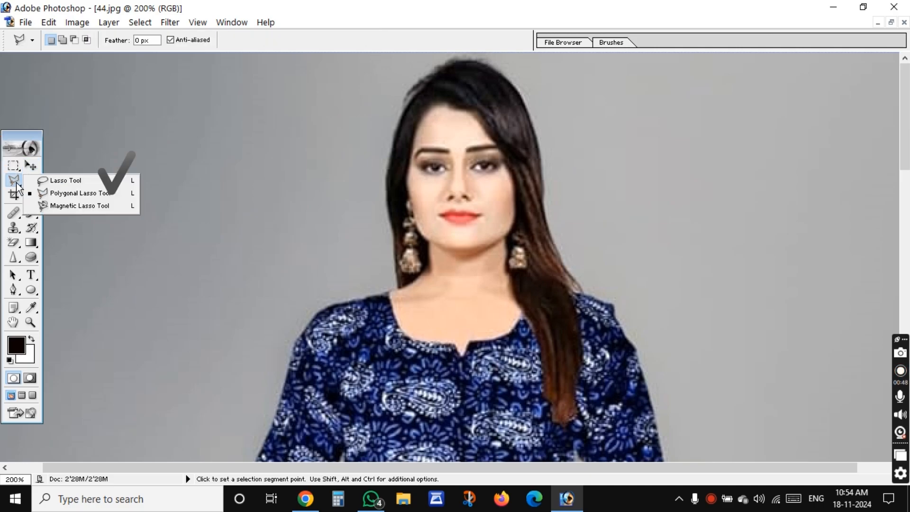
left_click(56, 193)
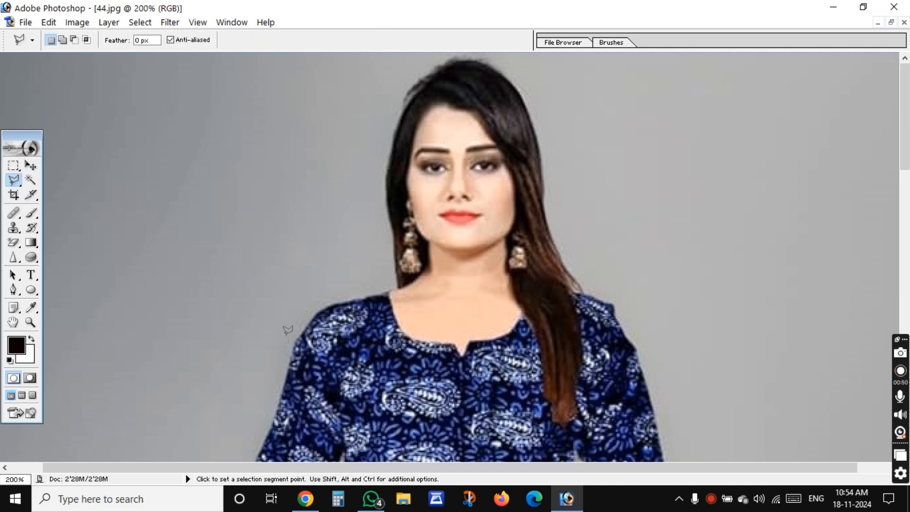
left_click(286, 377)
left_click(291, 342)
left_click(307, 325)
left_click(321, 310)
left_click(337, 302)
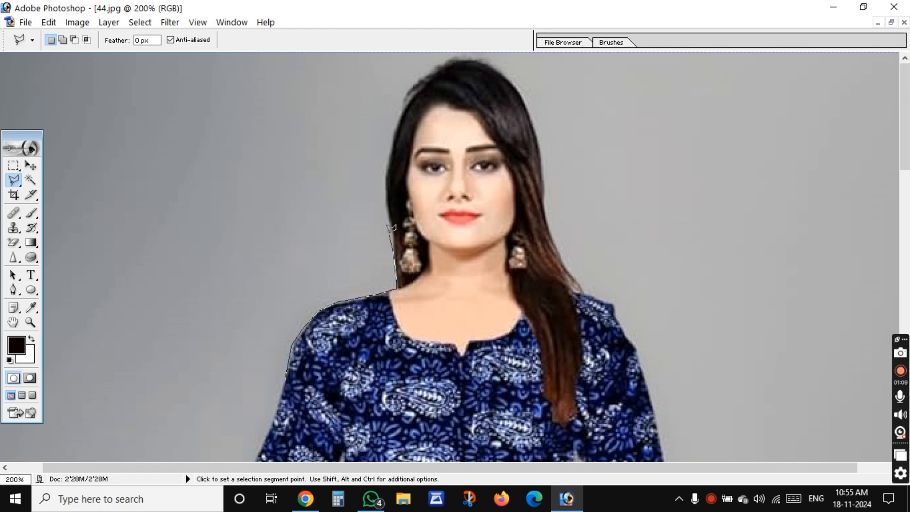
left_click(387, 168)
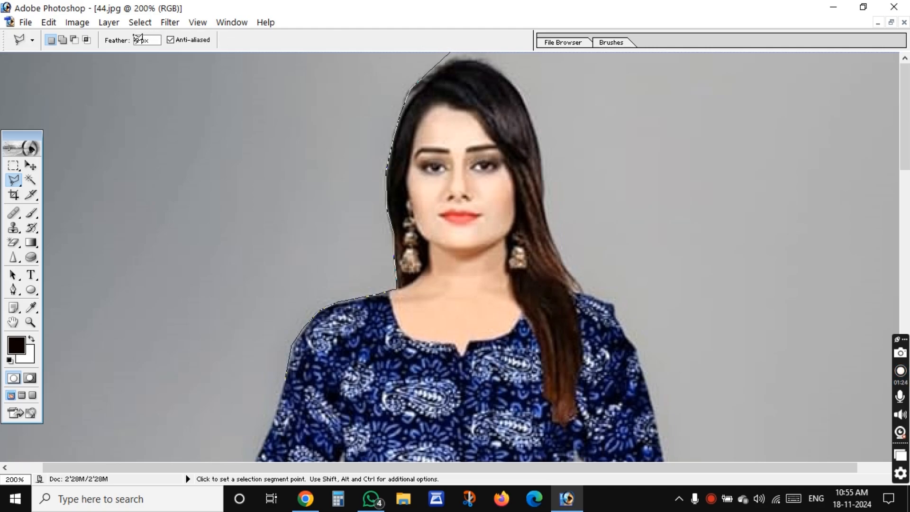
left_click(136, 53)
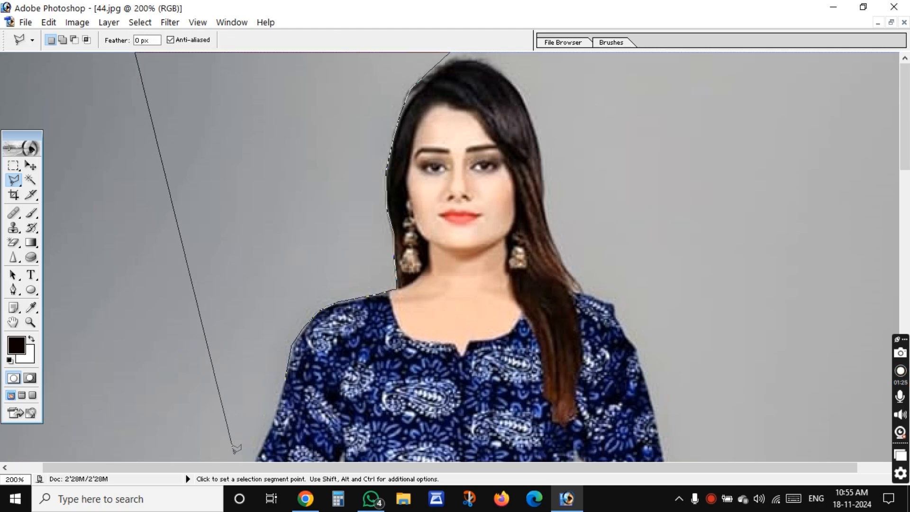
scroll(236, 448, "down", 3)
left_click(231, 424)
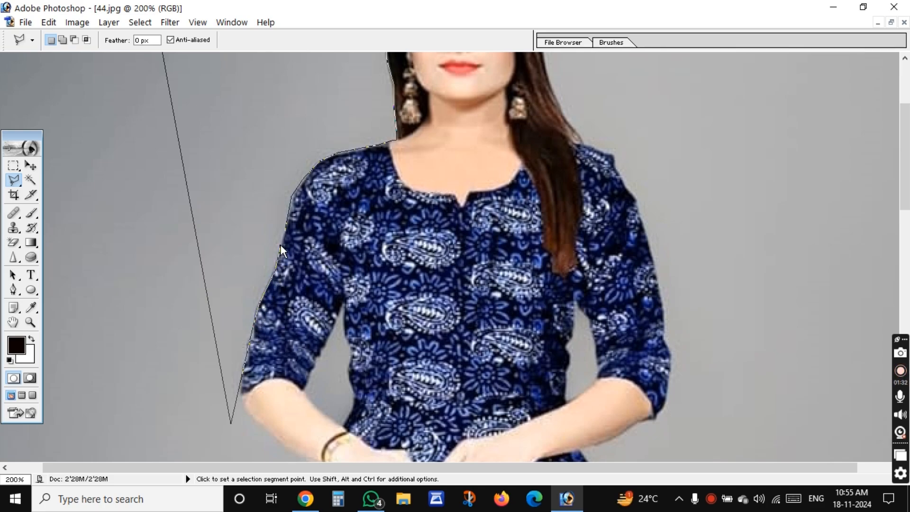
key("Return")
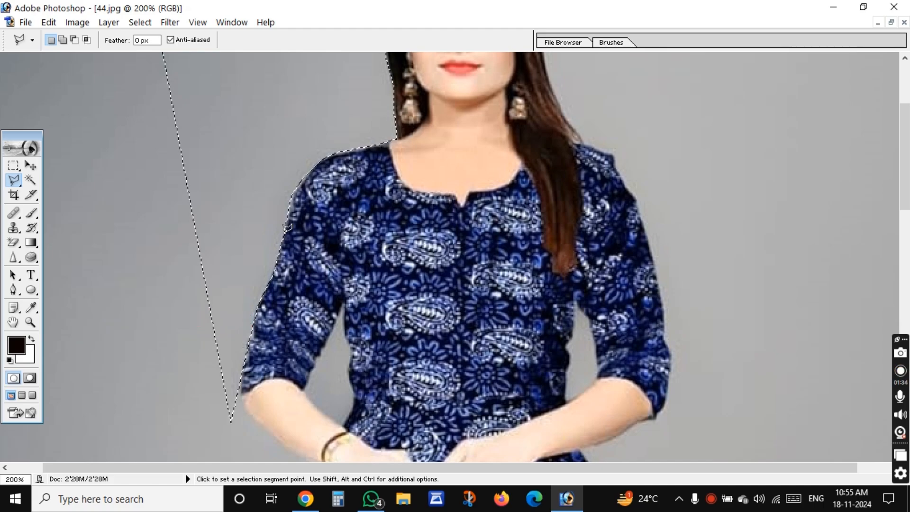
key("Delete")
scroll(290, 237, "up", 5)
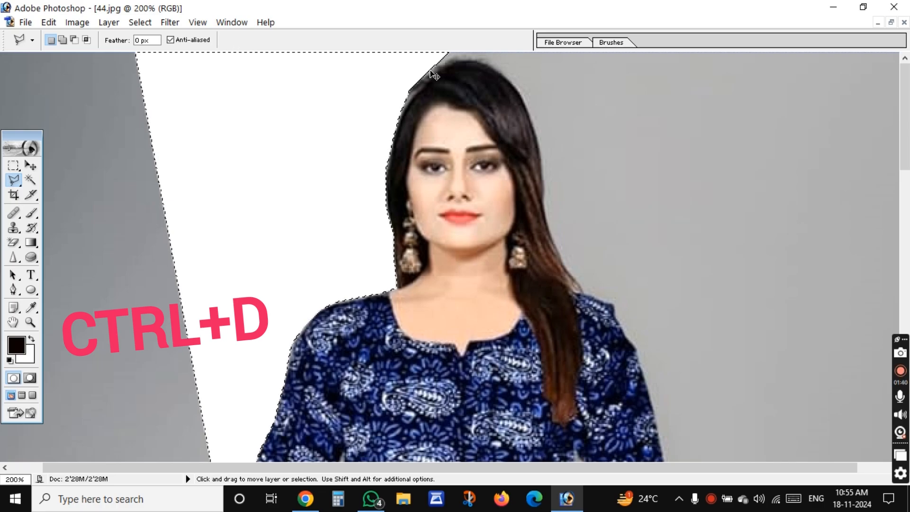
key("ctrl+d")
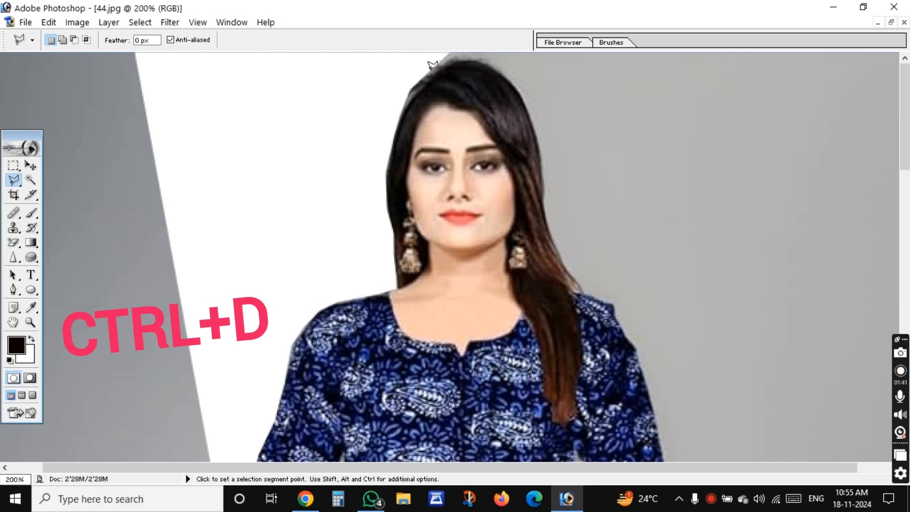
- Select the grey background around the top of the hair and down to the image-right upper sleeve, delete it and deselect
left_click(407, 100)
left_click(450, 56)
left_click(472, 58)
left_click(487, 61)
left_click(505, 71)
left_click(546, 216)
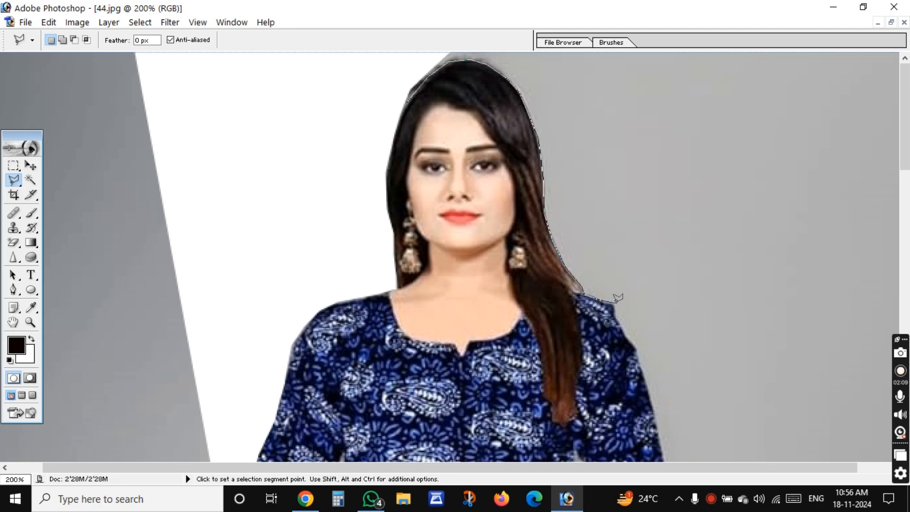
left_click(615, 302)
left_click(653, 403)
left_click(724, 218)
left_click(688, 52)
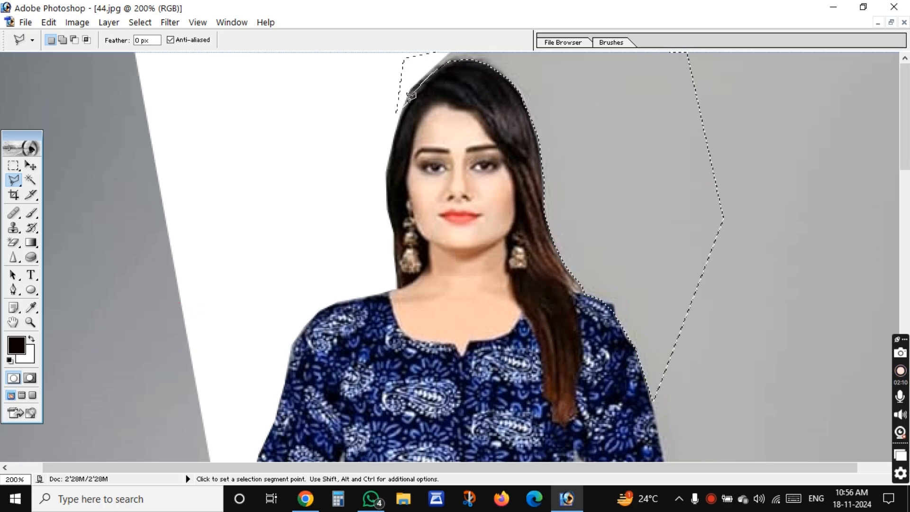
key("Delete")
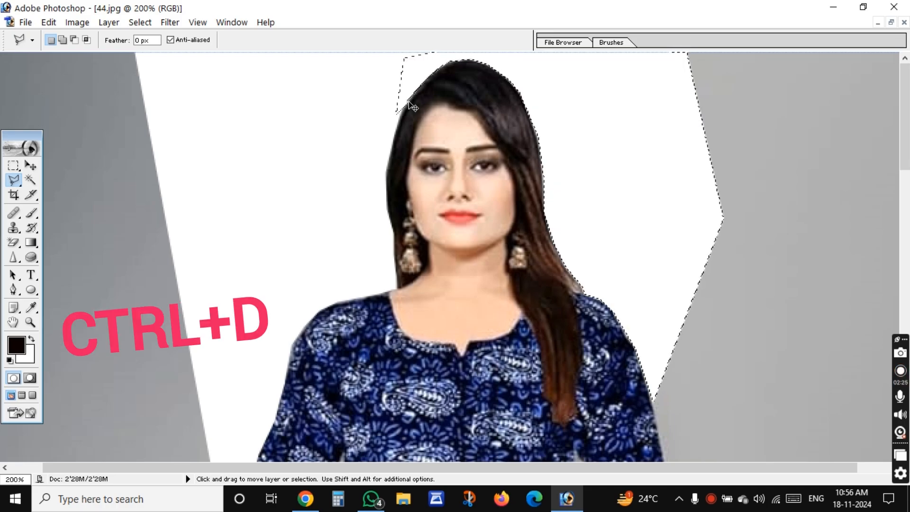
key("ctrl+d")
- Select the grey background beside the image-right sleeve with the Polygonal Lasso, clear it to white and deselect
scroll(562, 173, "down", 5)
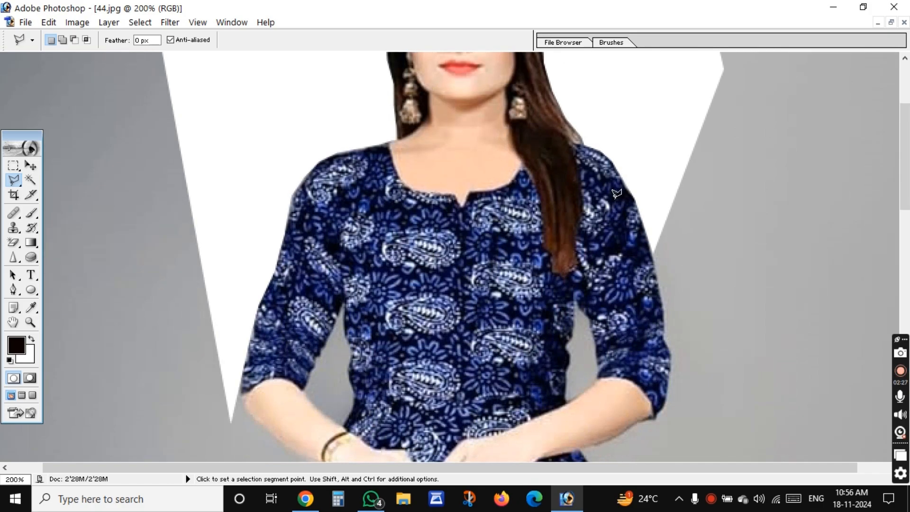
left_click(645, 226)
left_click(664, 330)
left_click(734, 297)
left_click(763, 109)
left_click(717, 56)
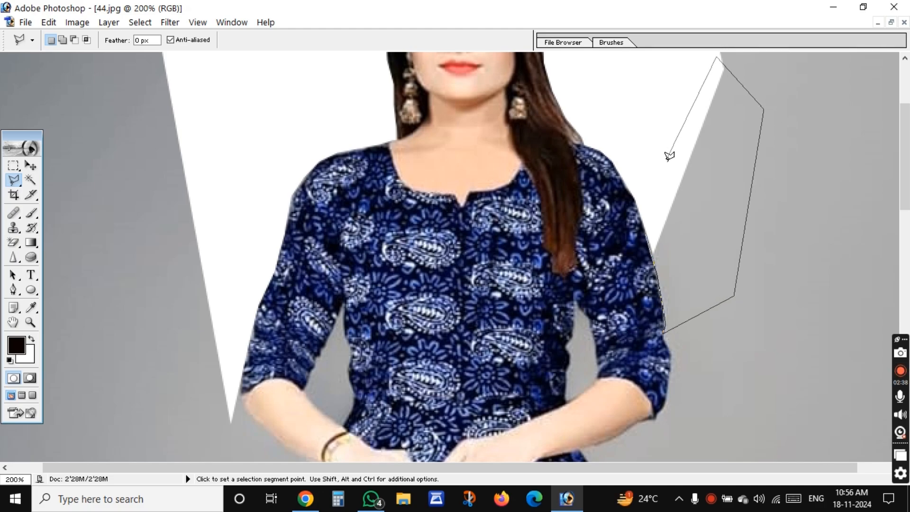
left_click(647, 235)
key("Delete")
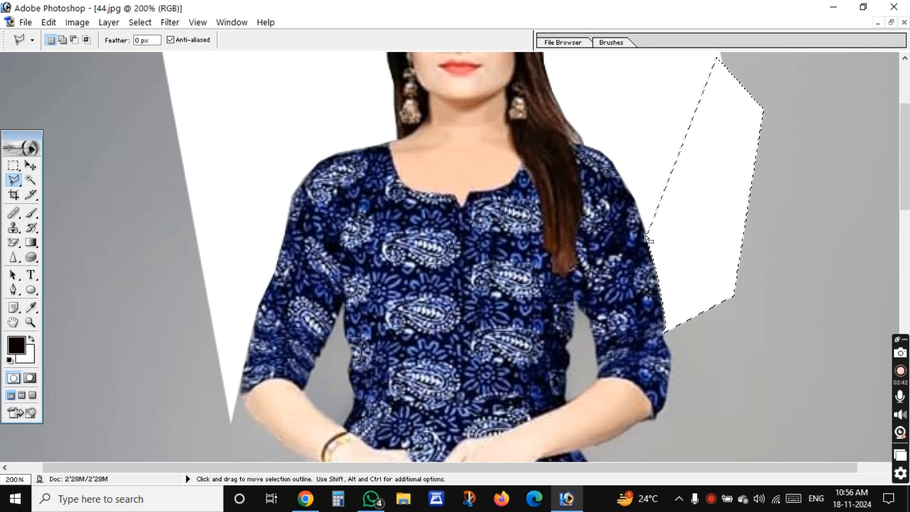
key("ctrl+d")
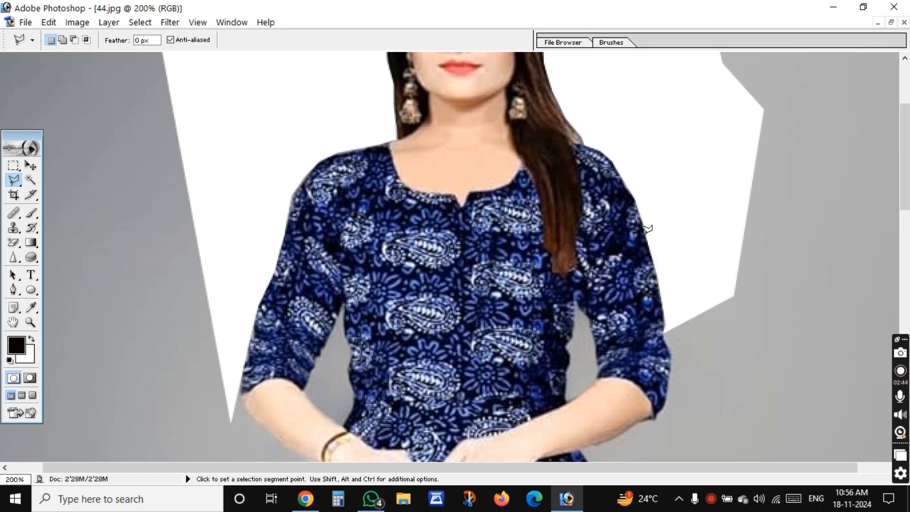
- Select the remaining grey areas in both upper corners of the photo with one polygonal selection, delete them and deselect
key("ctrl+minus")
key("ctrl+minus")
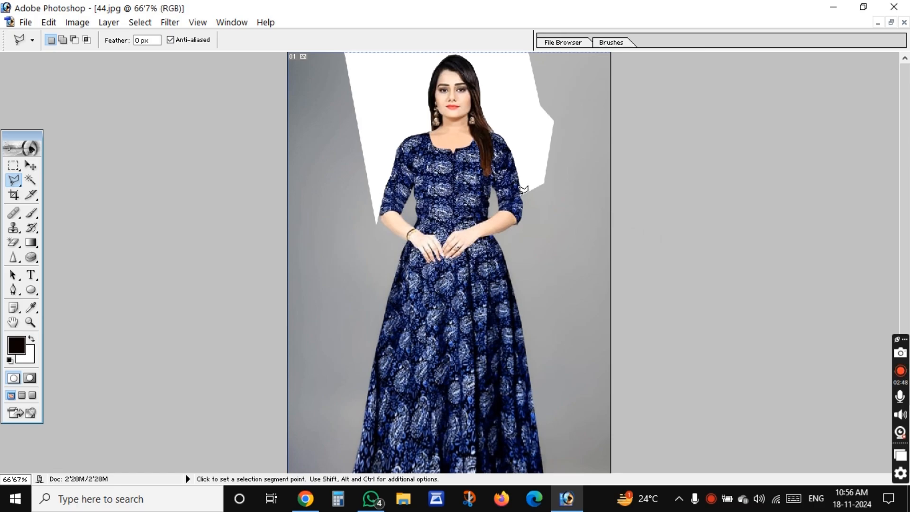
left_click(504, 67)
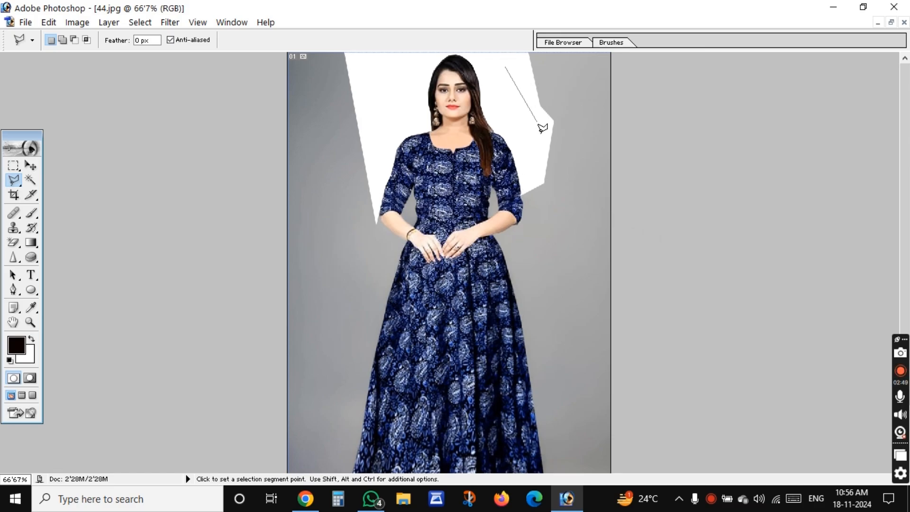
left_click(545, 190)
left_click(611, 152)
left_click(594, 39)
left_click(220, 59)
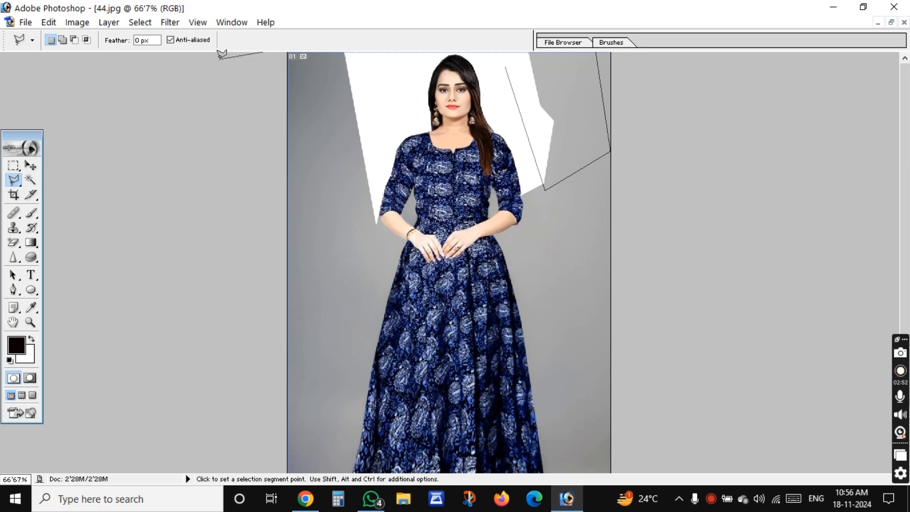
left_click(262, 185)
left_click(370, 212)
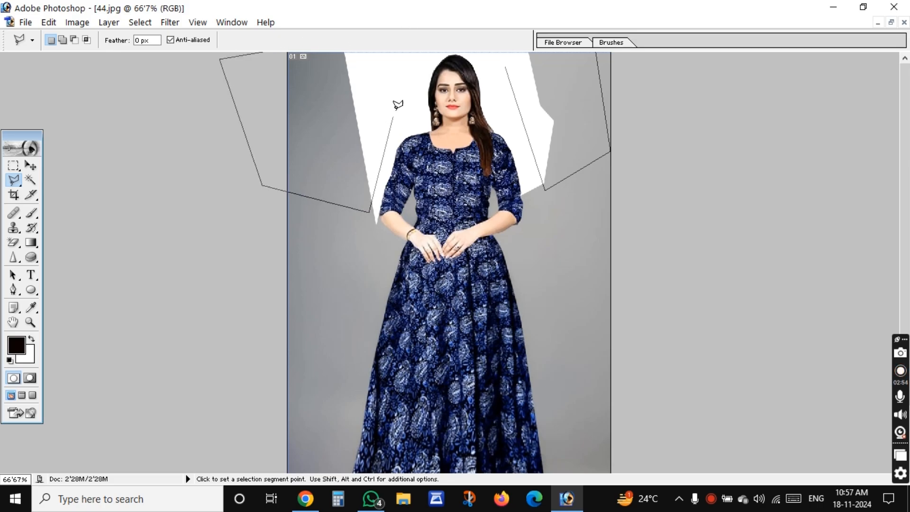
left_click(421, 56)
left_click(469, 36)
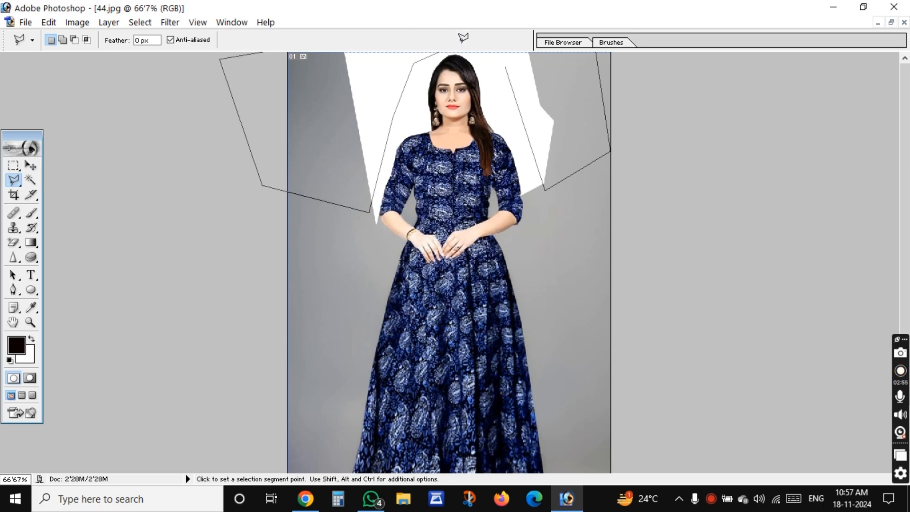
left_click(505, 66)
key("Delete")
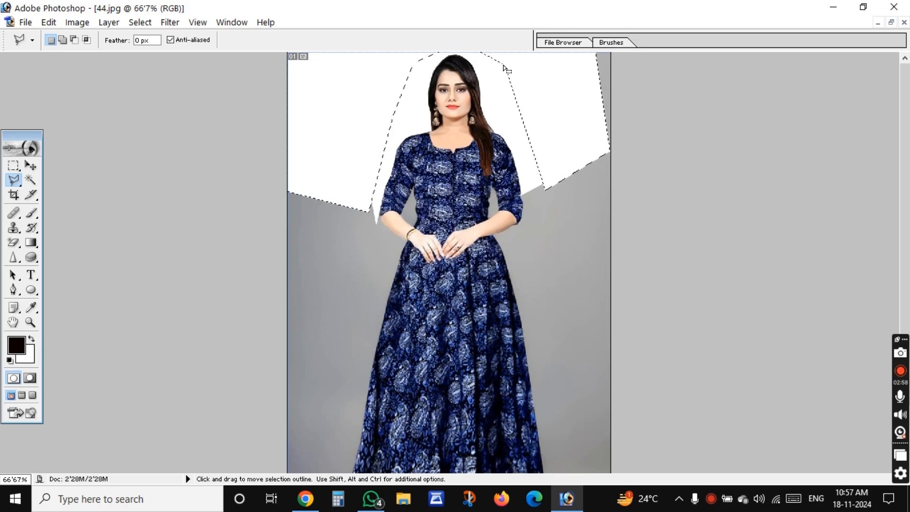
key("ctrl+d")
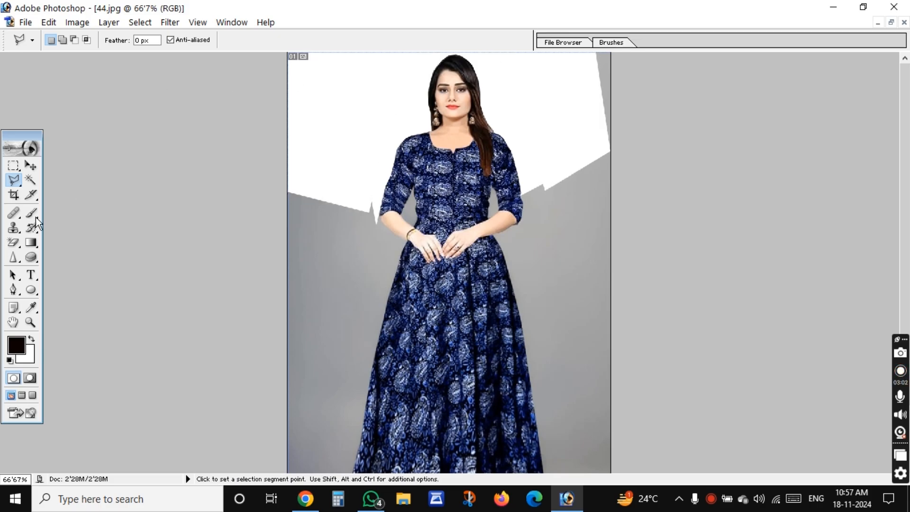
- Crop the photo to the woman's head and shoulders, with the frame sides aligned to her shoulders
left_click(19, 195)
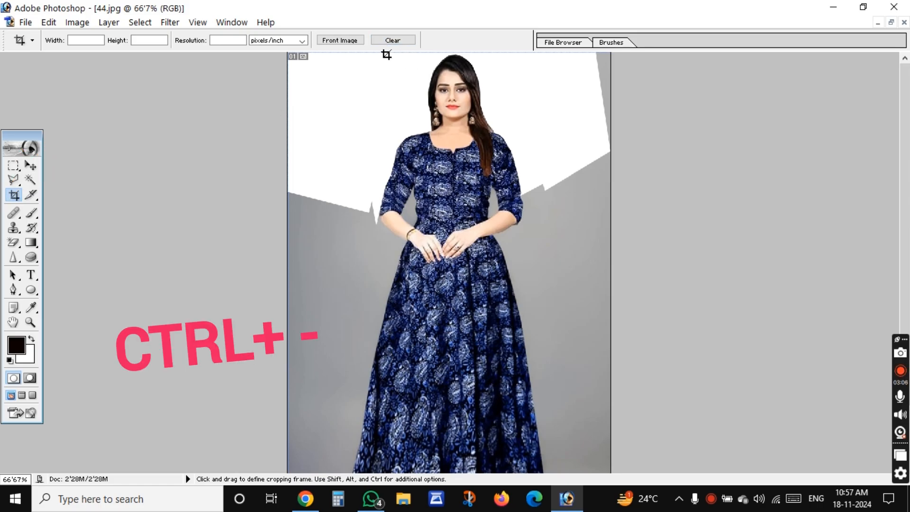
key("ctrl+minus")
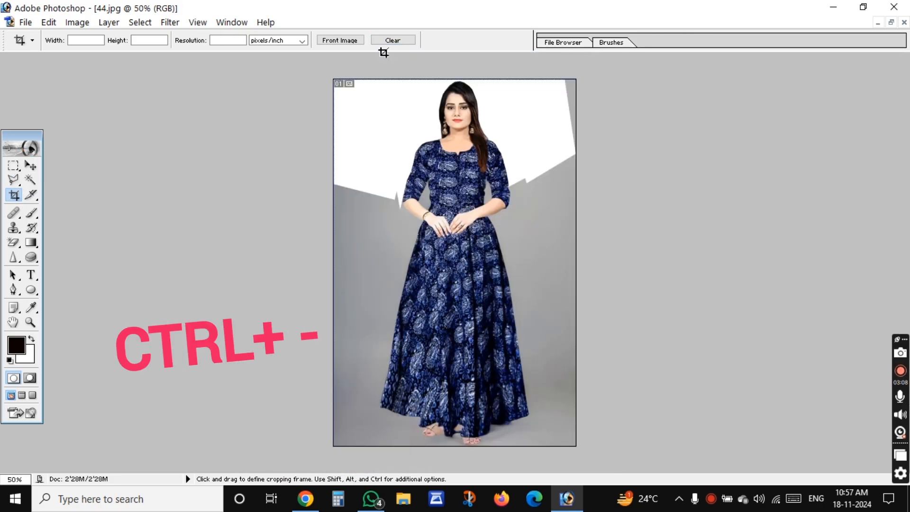
left_click_drag(389, 83, 523, 179)
left_click_drag(520, 129, 504, 129)
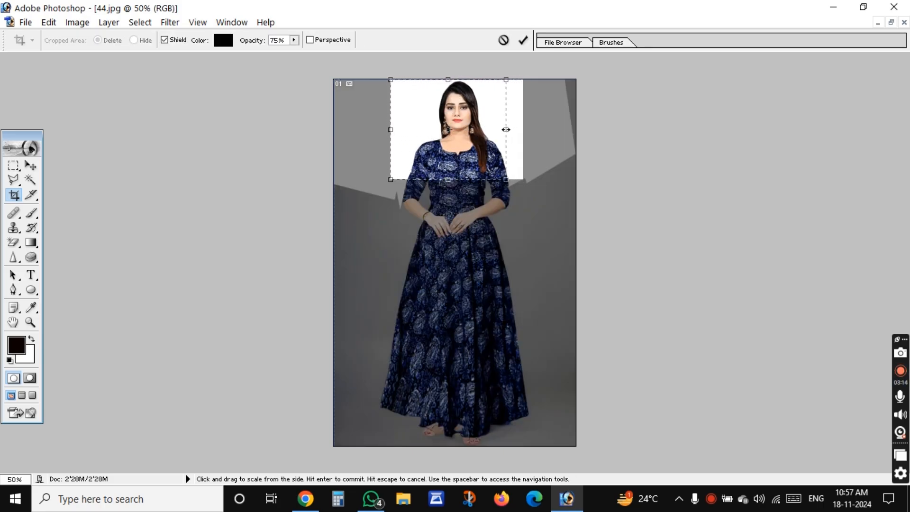
left_click_drag(391, 130, 415, 129)
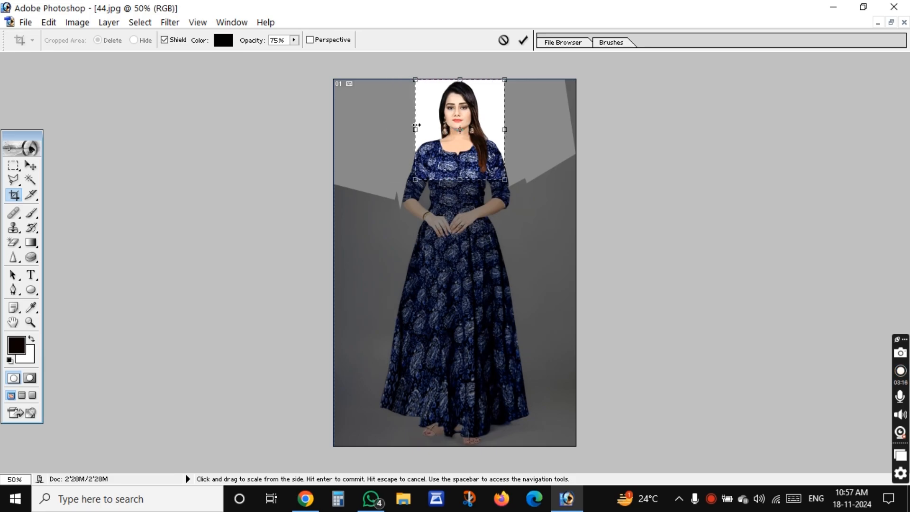
left_click(525, 42)
- Crop the portrait slightly narrower, trimming a thin strip off both sides at the shoulders while keeping the full height
key("ctrl+plus")
key("ctrl+plus")
key("ctrl+plus")
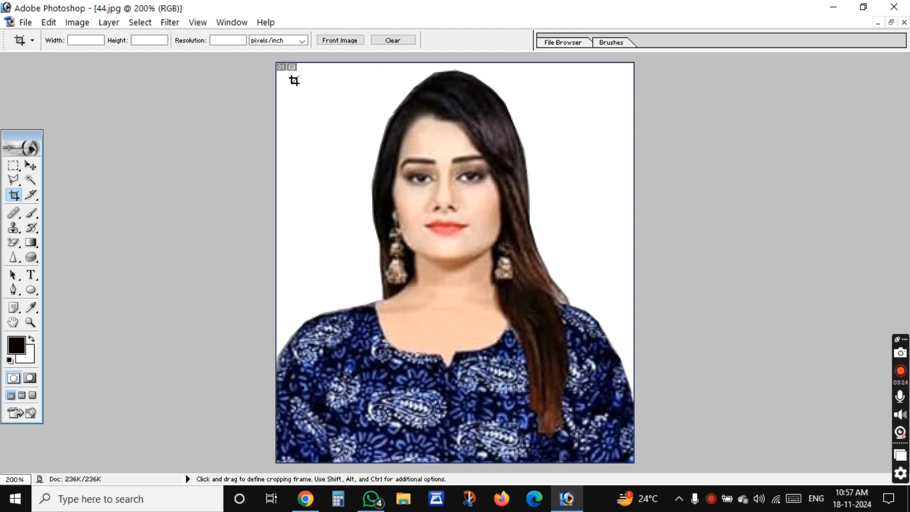
left_click_drag(285, 62, 619, 460)
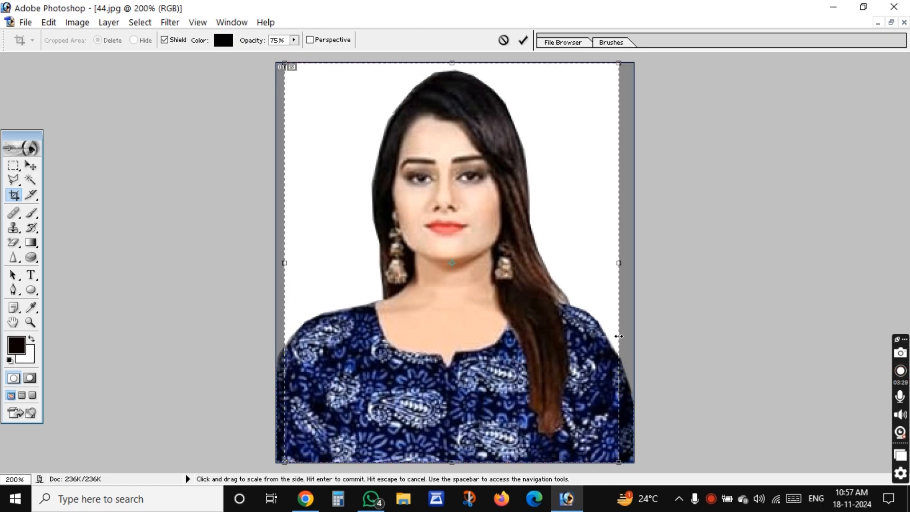
left_click_drag(616, 338, 610, 337)
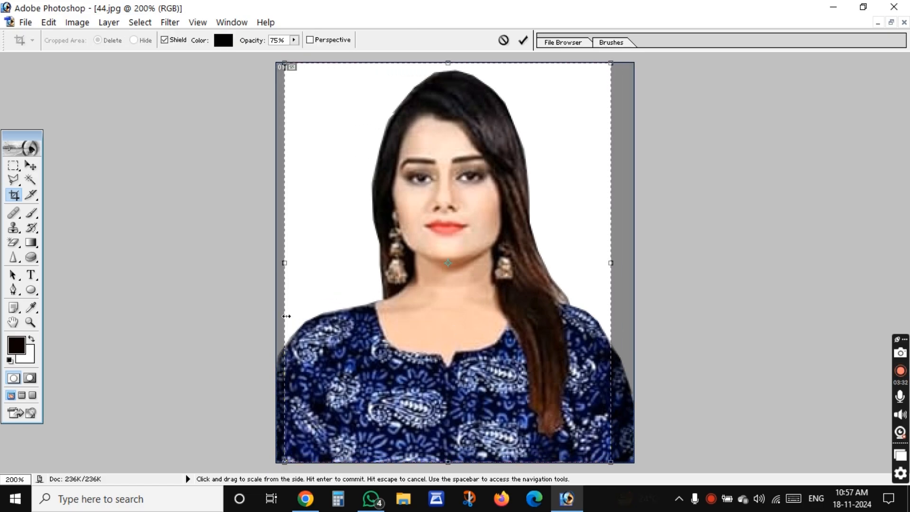
left_click_drag(285, 315, 293, 315)
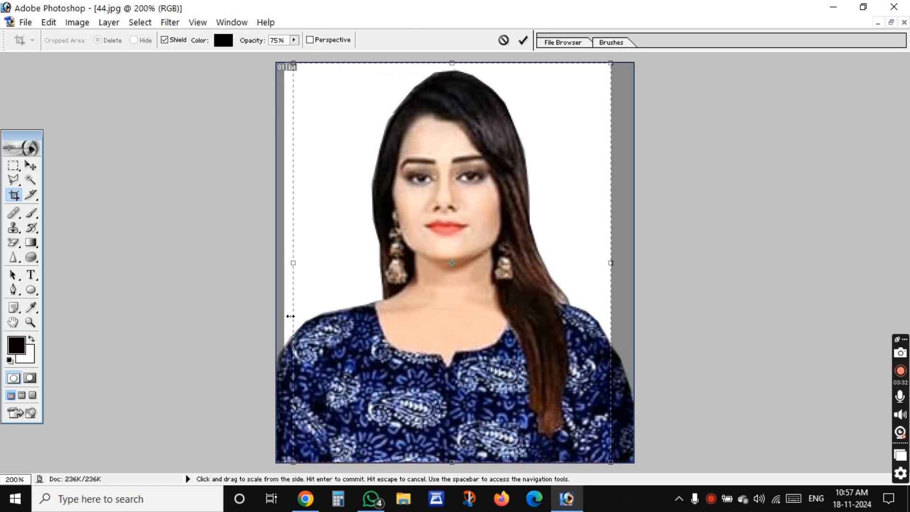
left_click(523, 39)
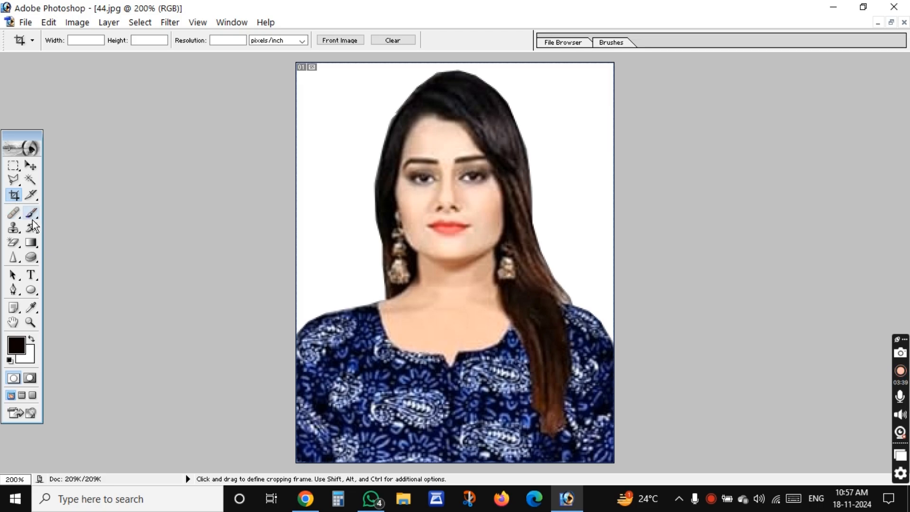
- Select the white background around the woman with the Magic Wand and activate the Paint Bucket tool
left_click(30, 180)
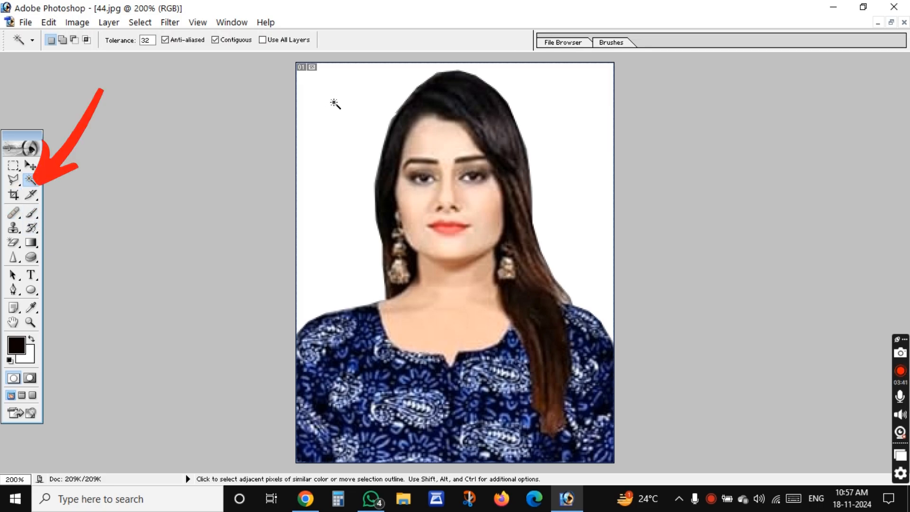
left_click(349, 102)
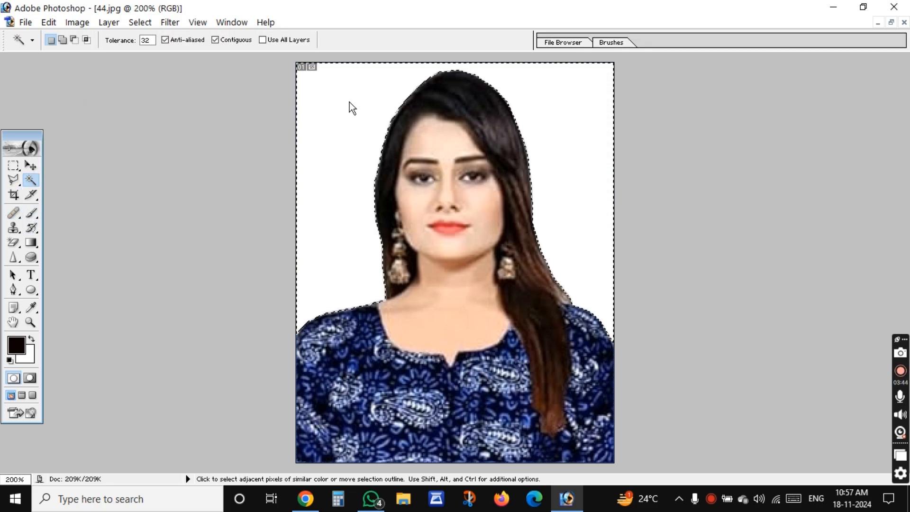
left_click(32, 243)
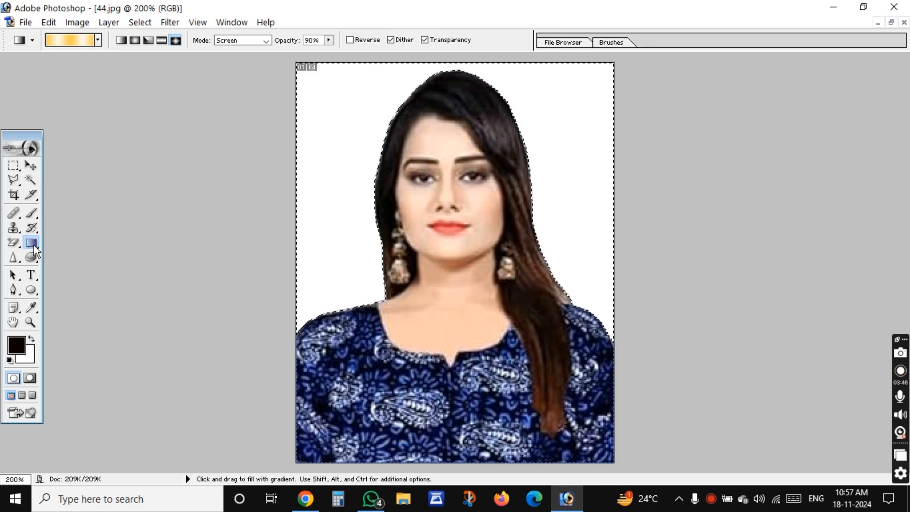
left_click(34, 246)
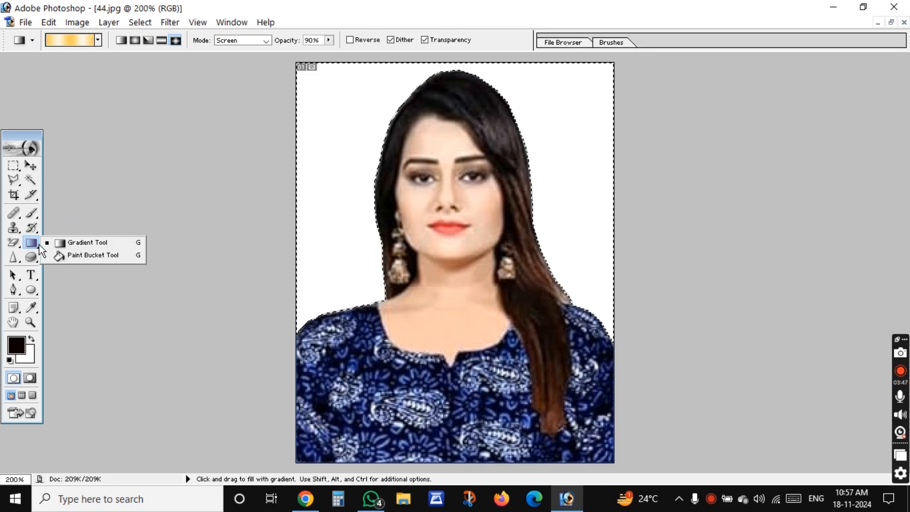
left_click(82, 256)
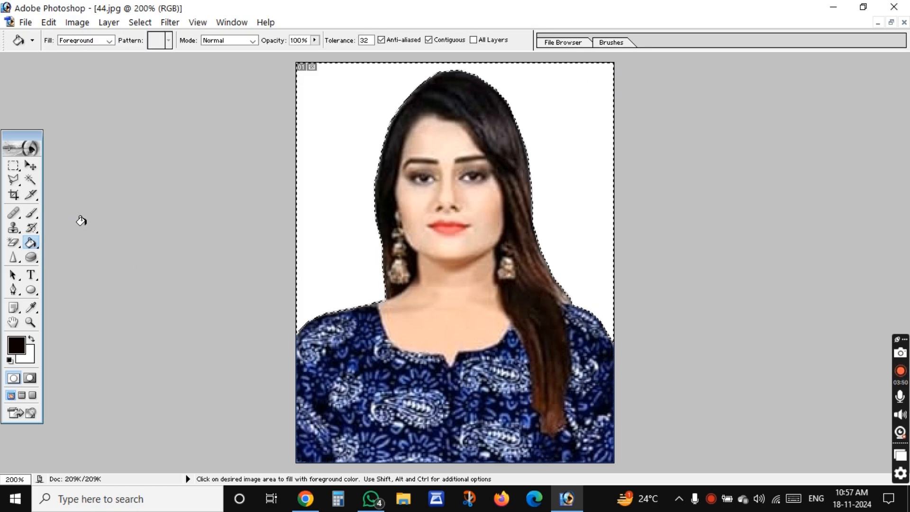
- Set the foreground color to orange FC3109 and fill the selected background with it
left_click(15, 343)
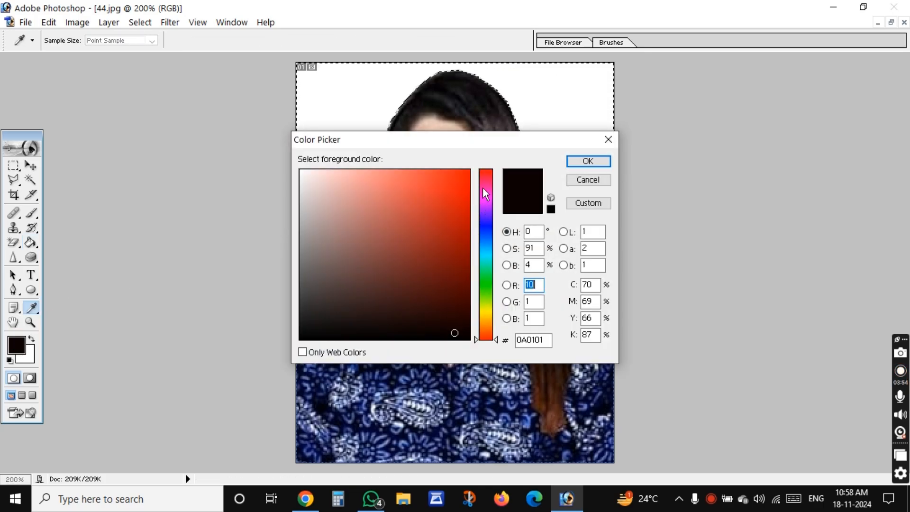
left_click(485, 226)
left_click(491, 253)
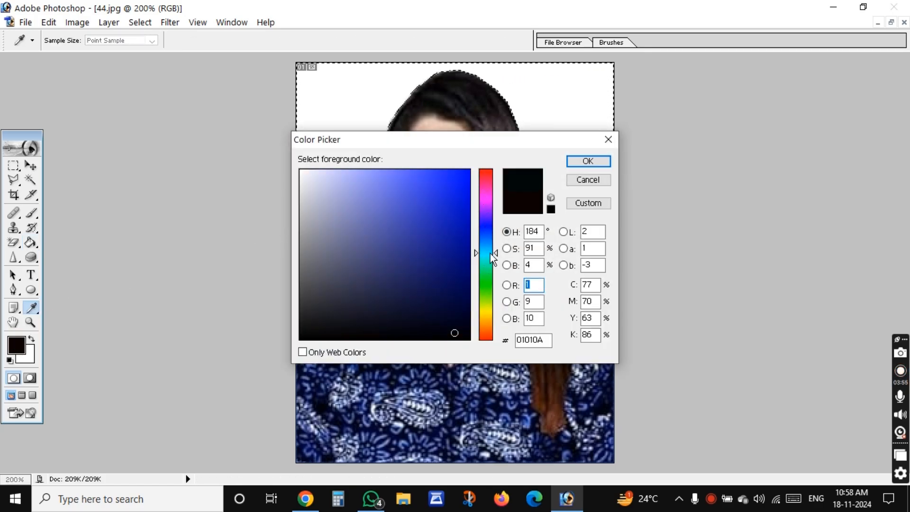
left_click(459, 178)
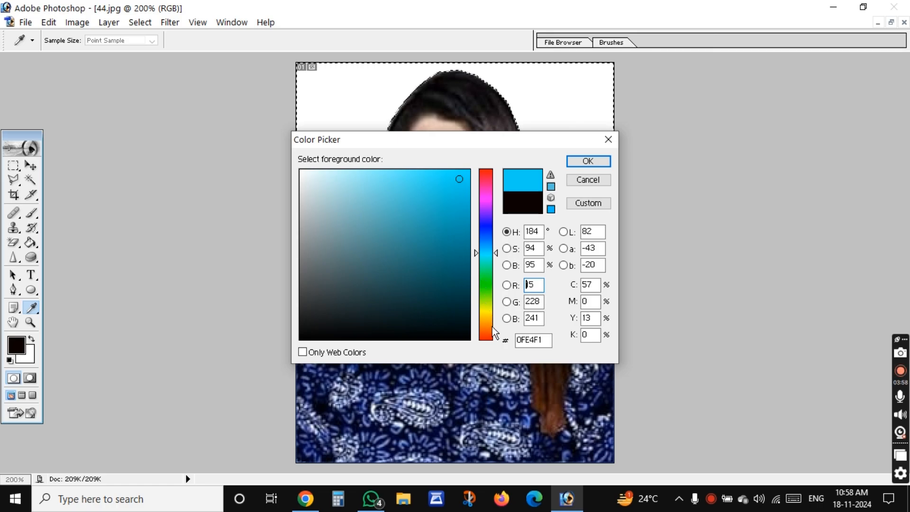
left_click(488, 335)
left_click(464, 172)
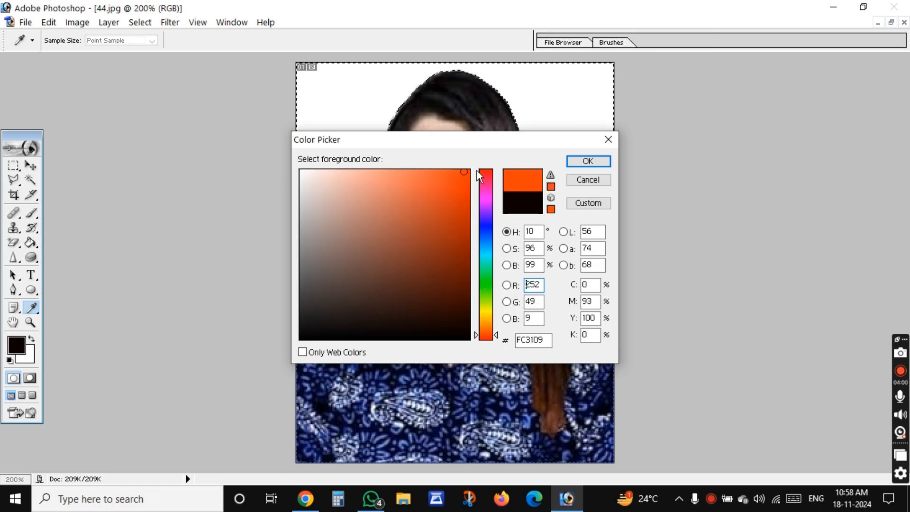
left_click(587, 161)
key("g")
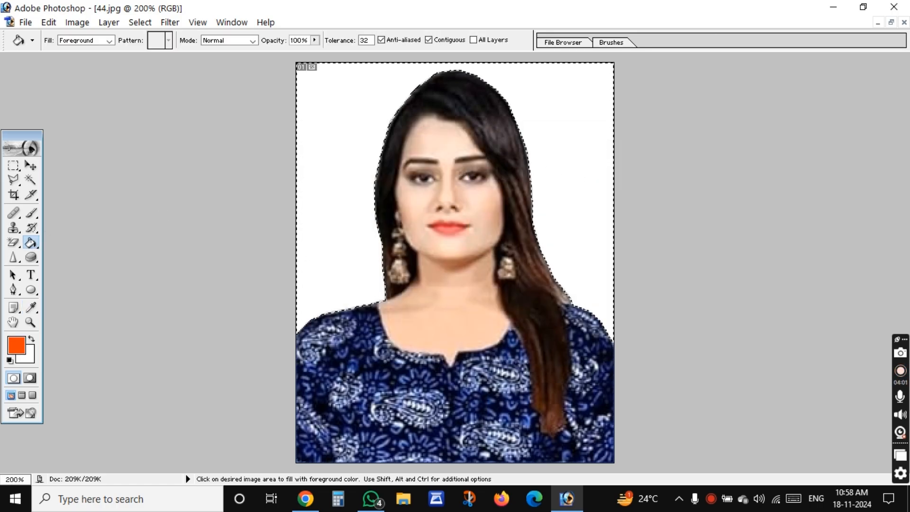
left_click(343, 136)
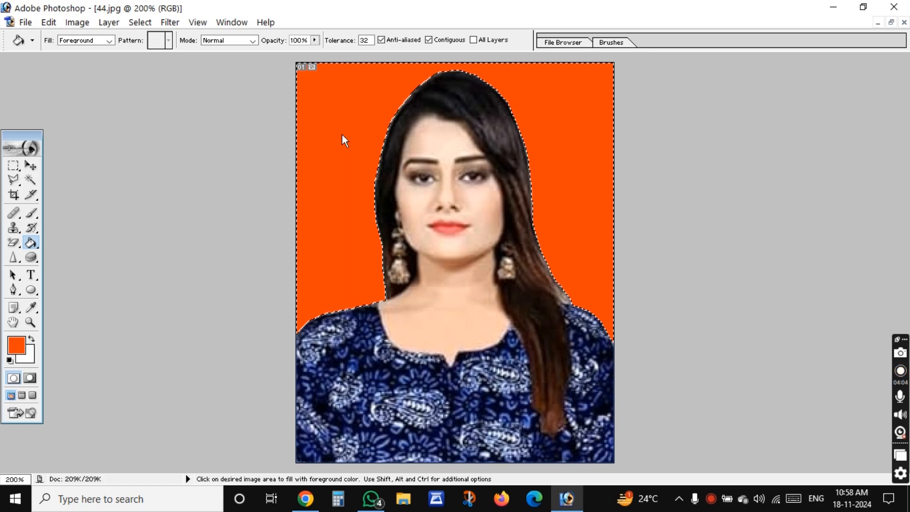
- Change the foreground color to a bright blue and fill the selected background with it
left_click(15, 347)
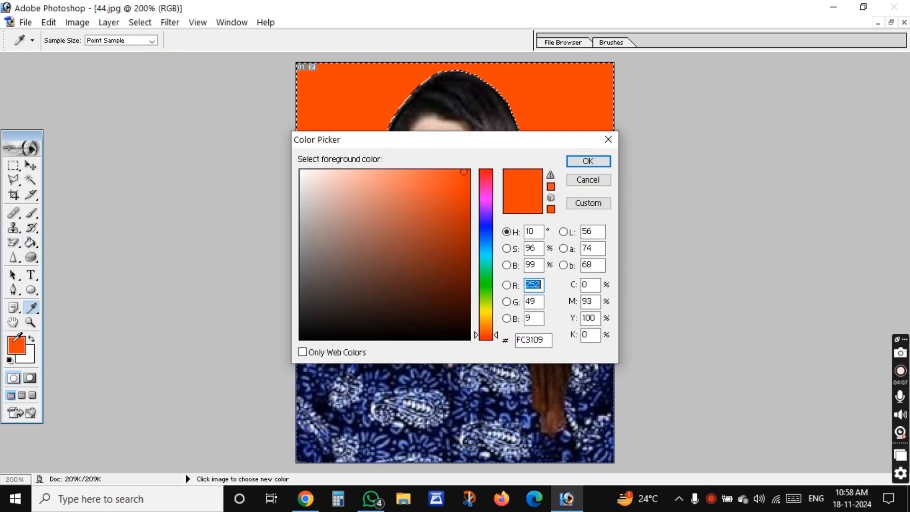
left_click(485, 230)
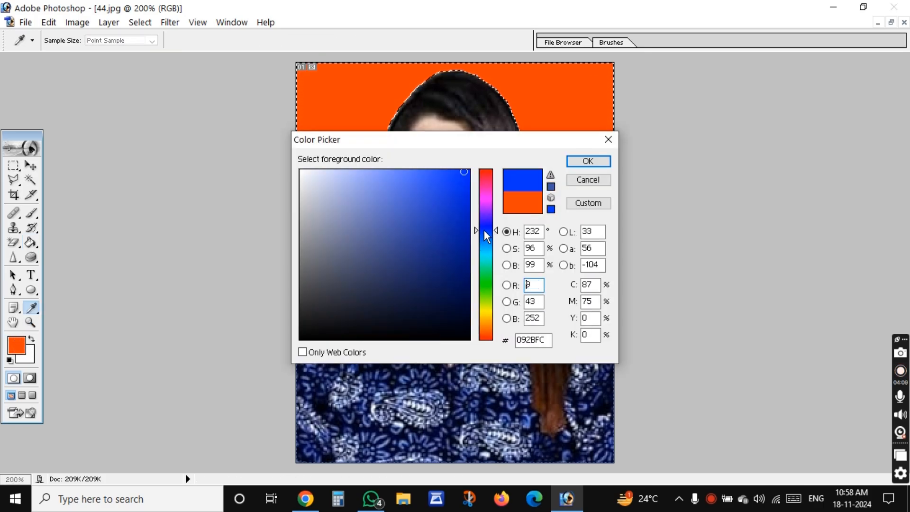
left_click(586, 162)
key("g")
left_click(313, 157)
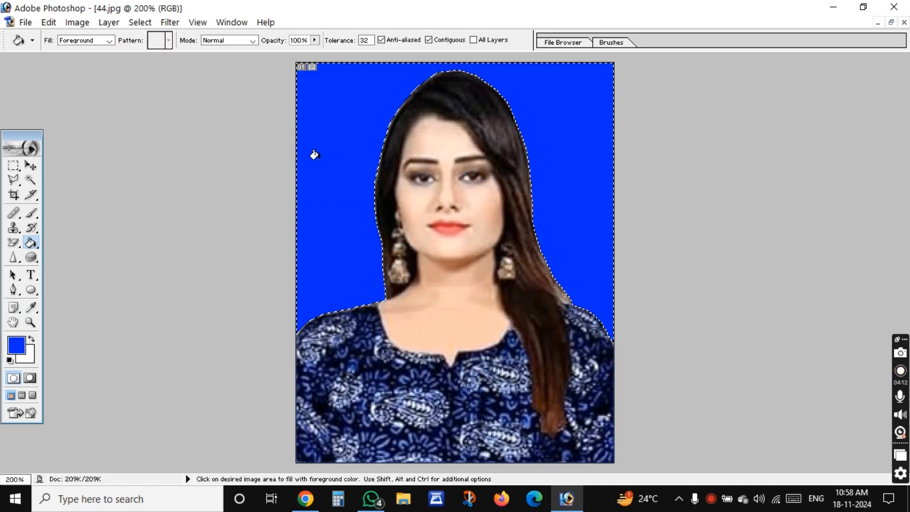
- Set the foreground color to green 24F003 and fill the selected background with it
left_click(17, 345)
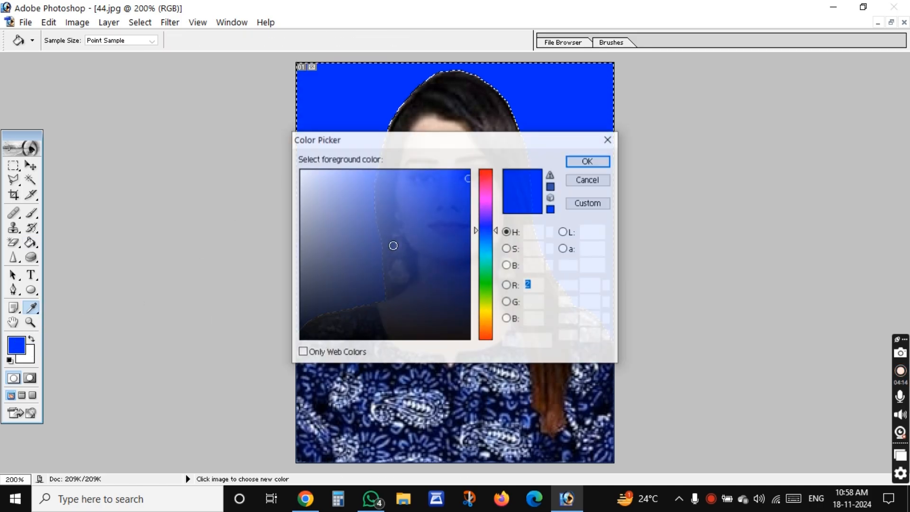
left_click(485, 287)
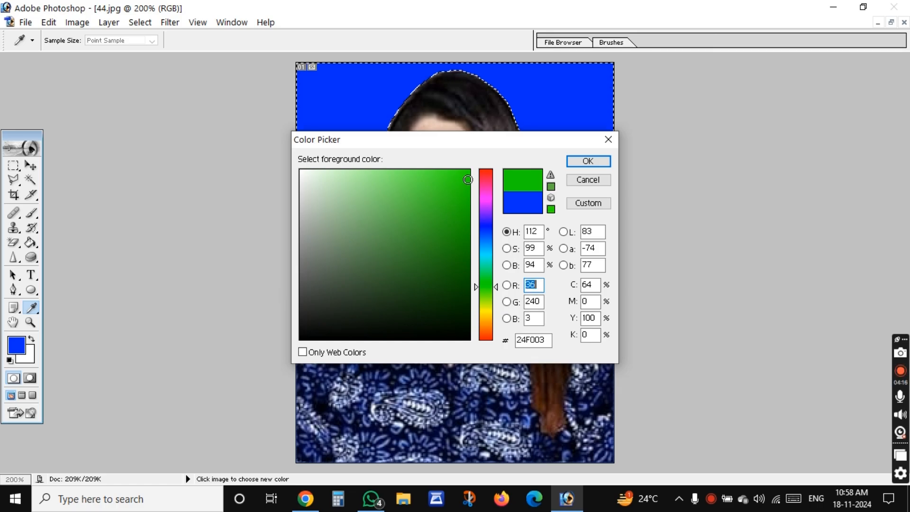
left_click(587, 161)
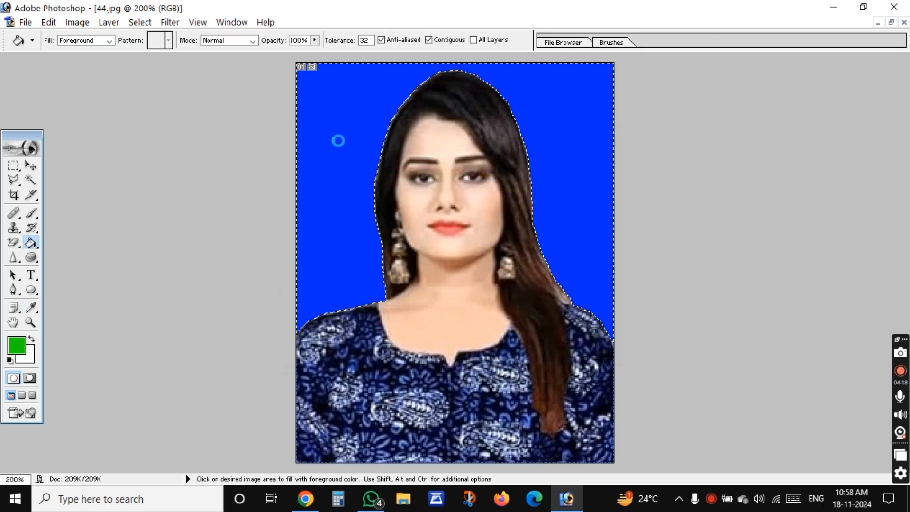
left_click(338, 140)
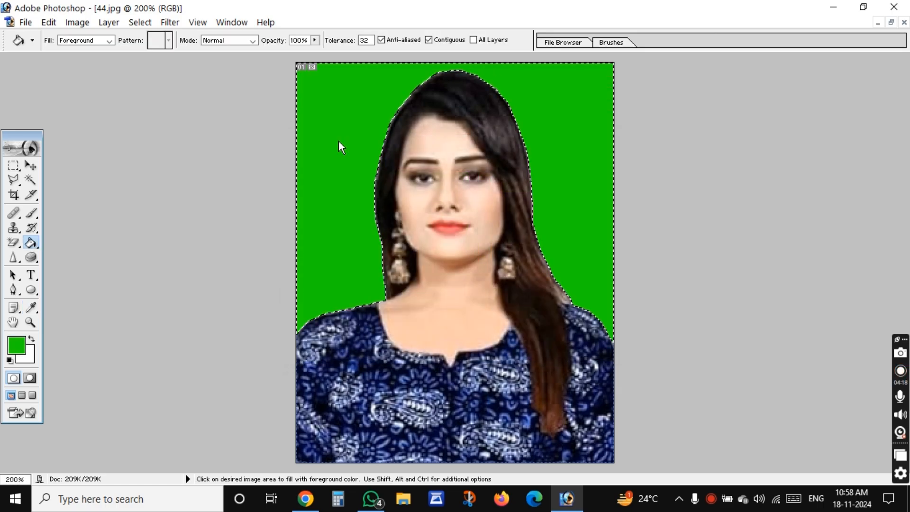
- Set the foreground color to light blue 0EF0FE and fill the selected background with it
left_click(23, 347)
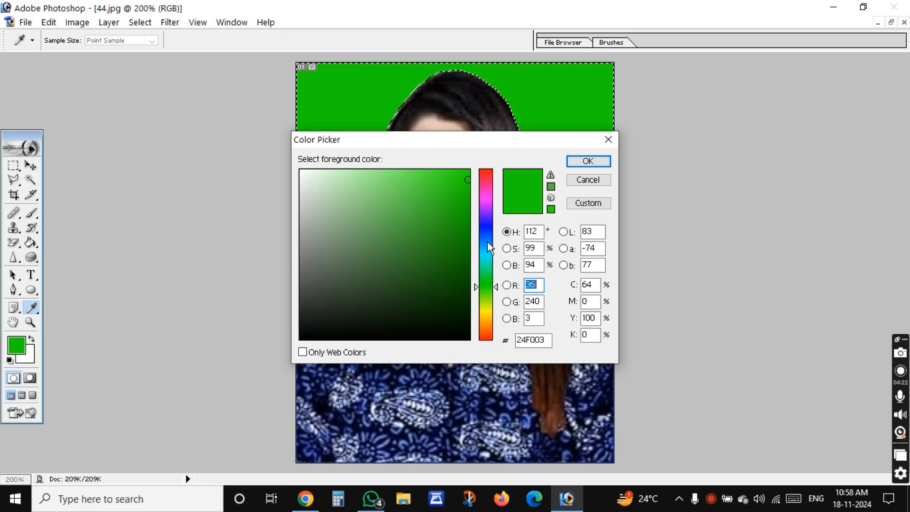
left_click(487, 253)
left_click(461, 171)
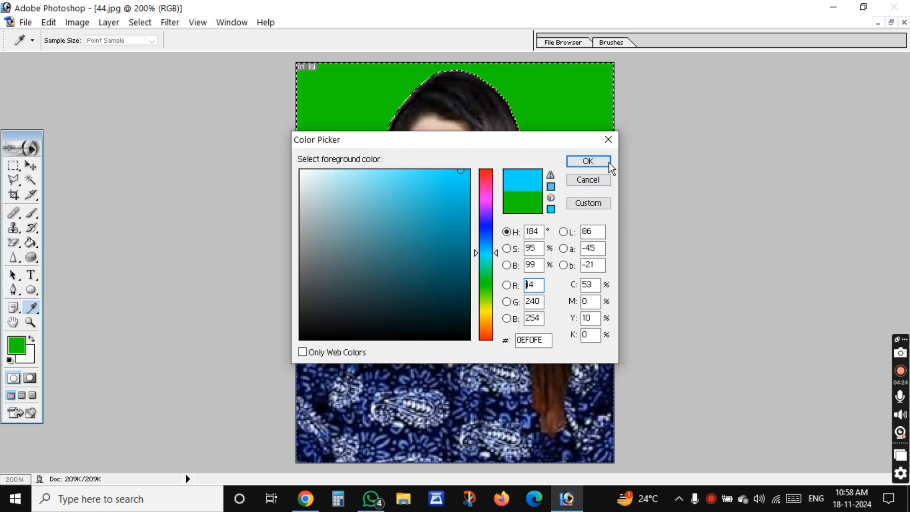
left_click(587, 161)
left_click(345, 110)
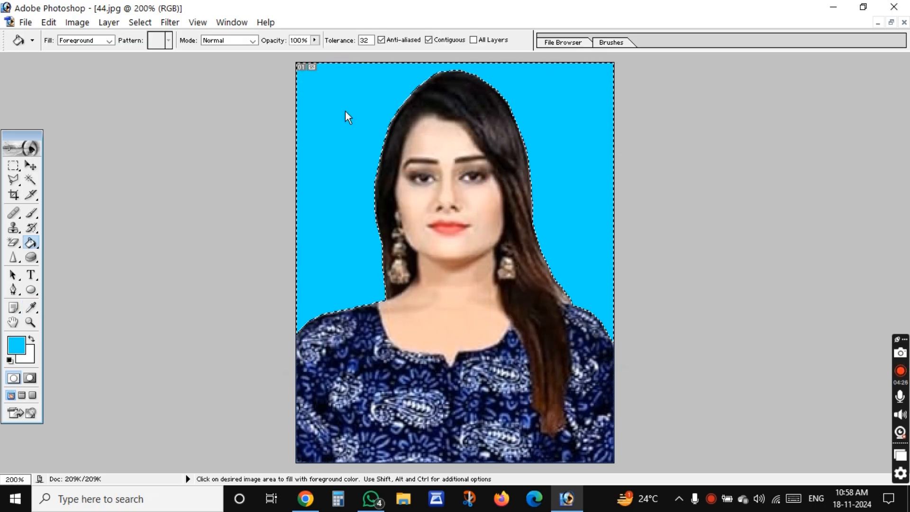
- Set the foreground color to magenta F006ED and fill the selected background with it
left_click(16, 346)
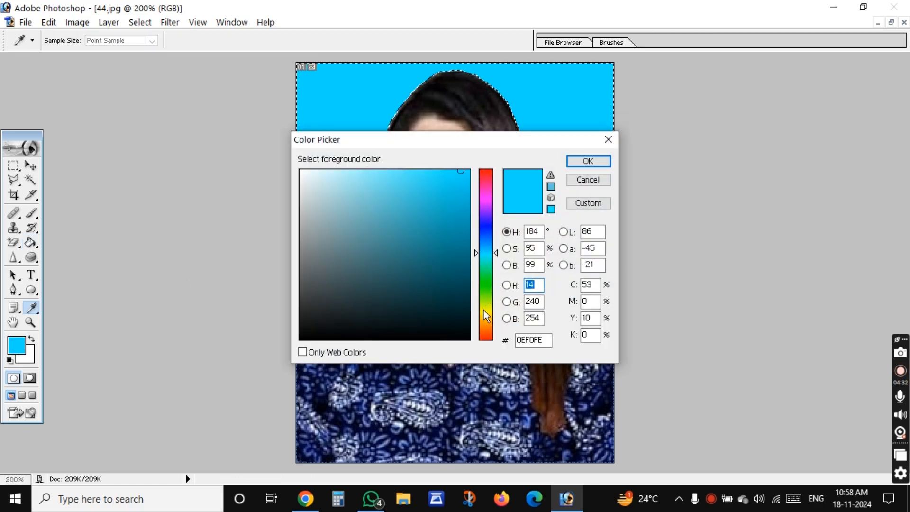
left_click(485, 198)
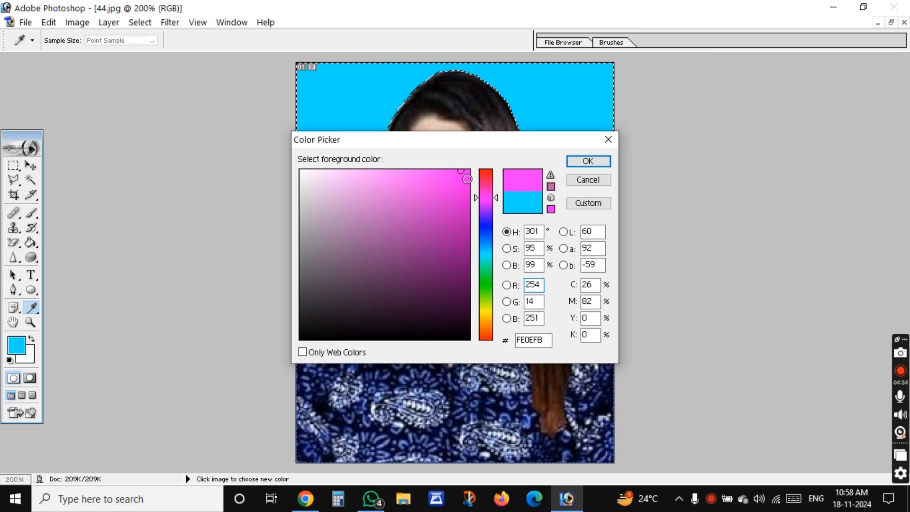
left_click(468, 178)
left_click(588, 161)
key("g")
left_click(342, 112)
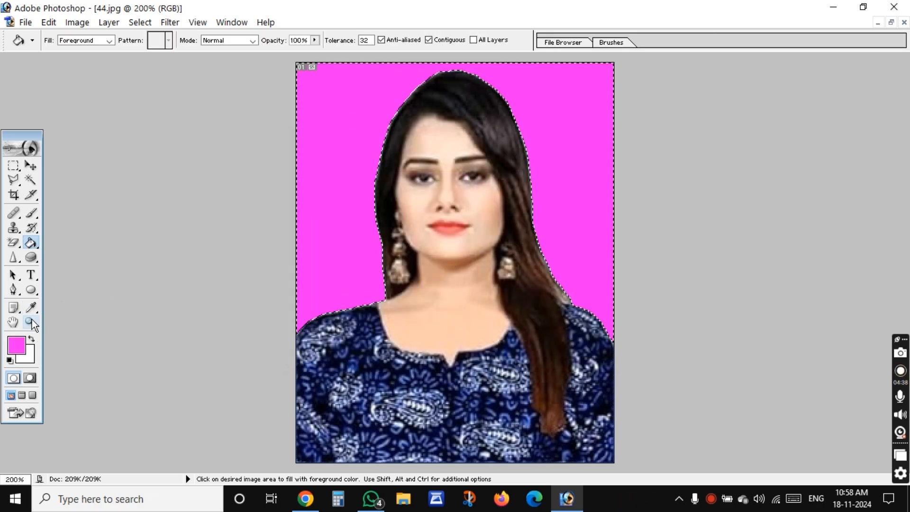
- Set the foreground color to yellow F9F10A and fill the selected background with it
key("i")
left_click(17, 345)
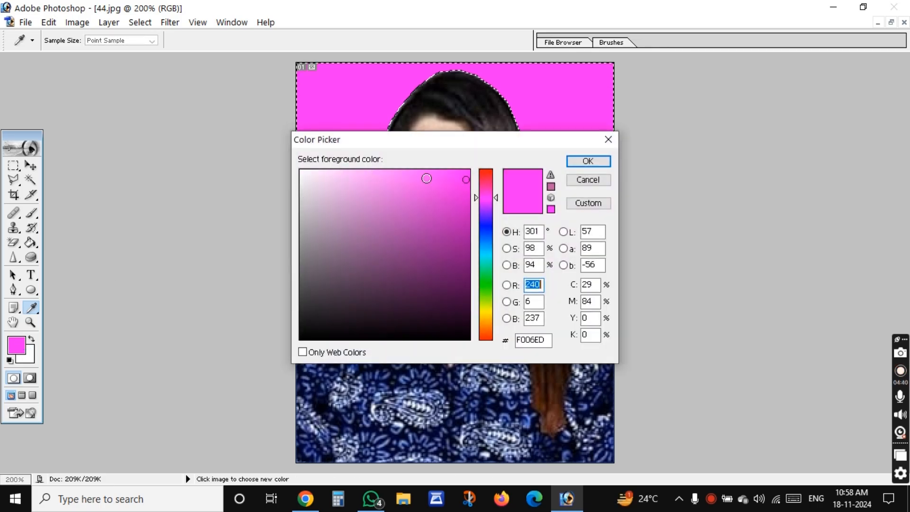
left_click_drag(487, 301, 487, 312)
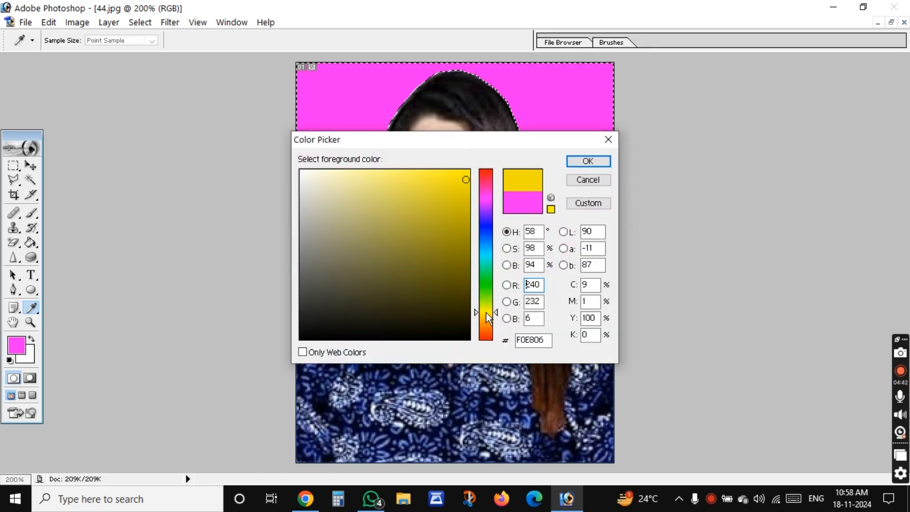
left_click(463, 173)
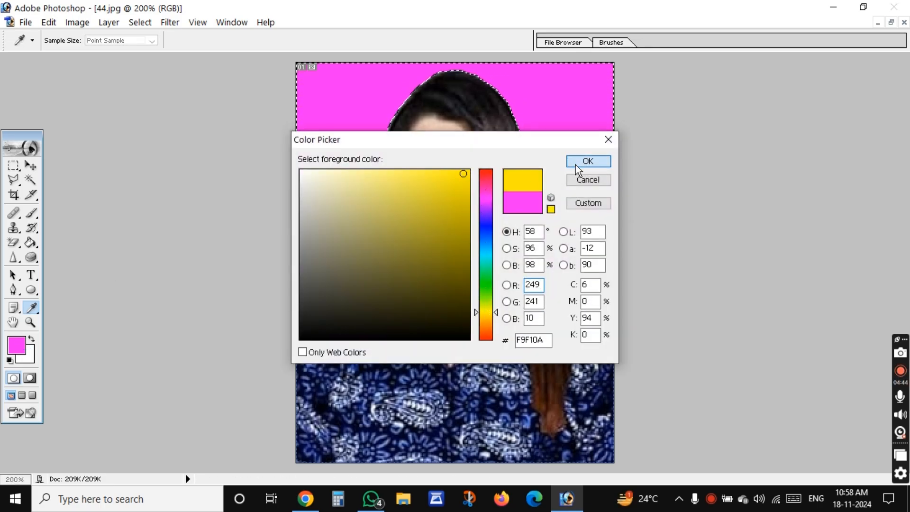
left_click(588, 162)
key("g")
left_click(326, 116)
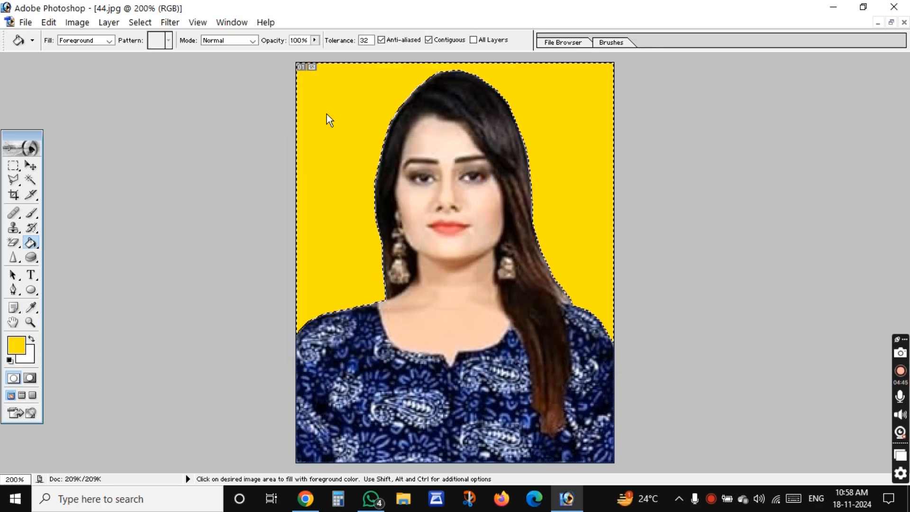
- Set the foreground color to cyan 04EBF9, fill the selected background with it, and deselect
left_click(17, 346)
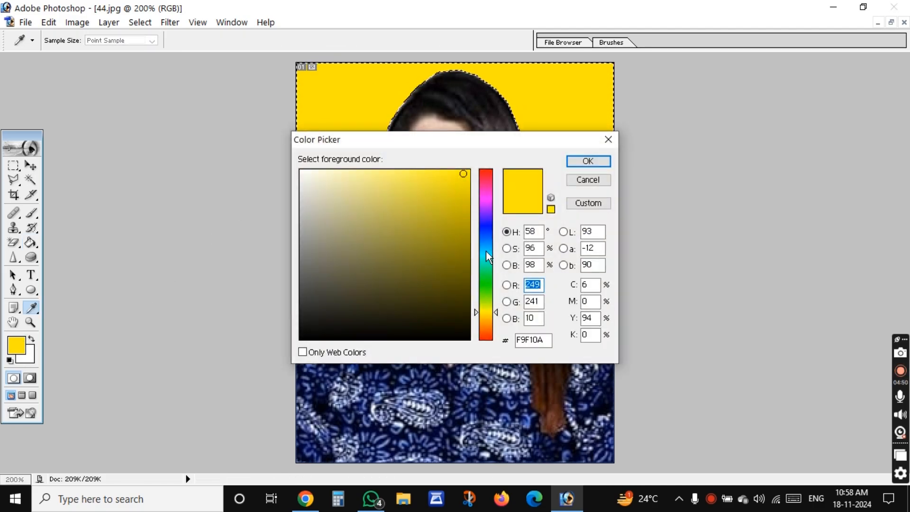
left_click(487, 252)
left_click(467, 173)
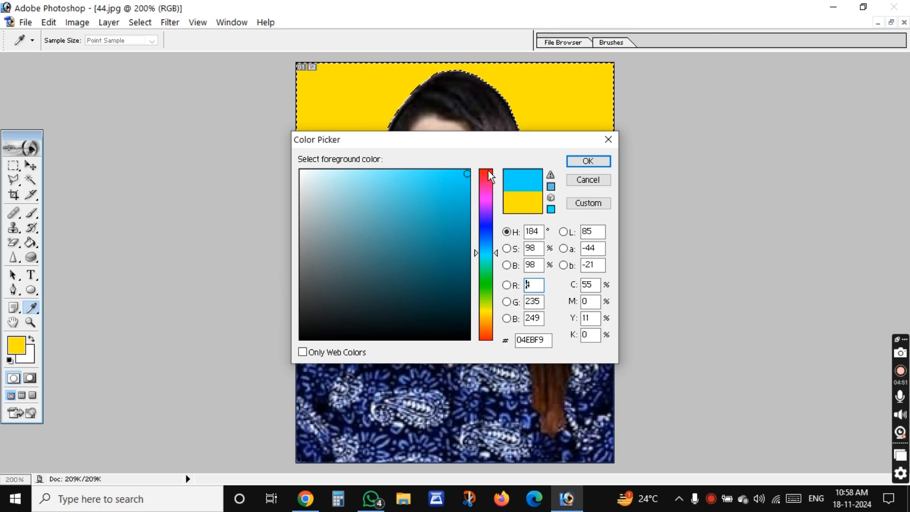
left_click(587, 162)
key("g")
left_click(350, 135)
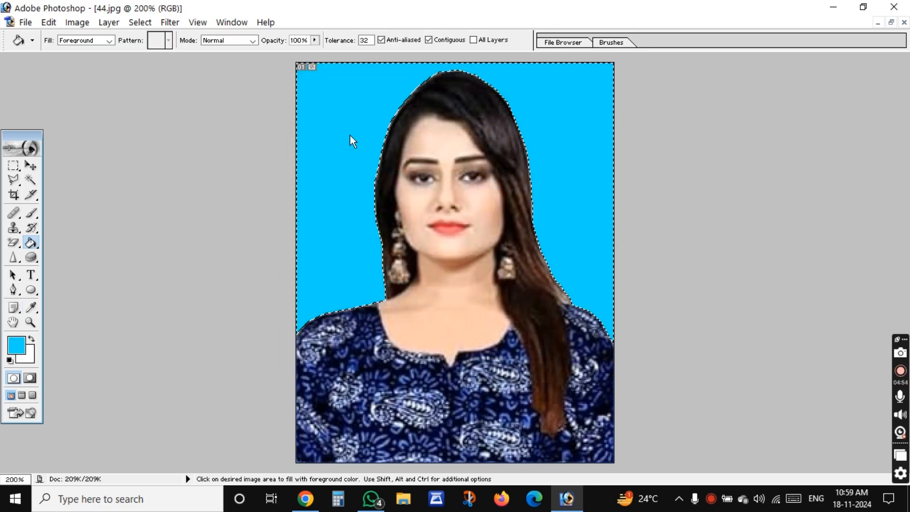
key("ctrl")
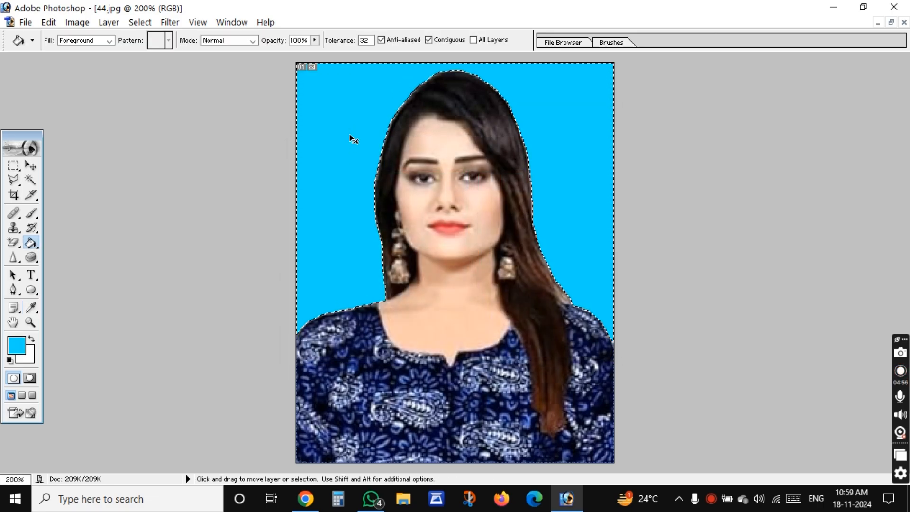
key("ctrl+d")
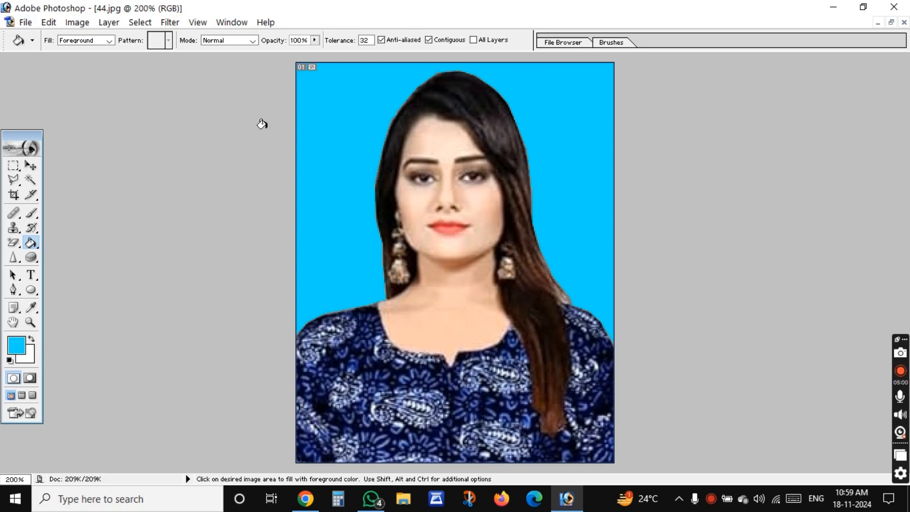
- Show the layer list and convert the locked Background into a regular, editable layer
left_click(229, 23)
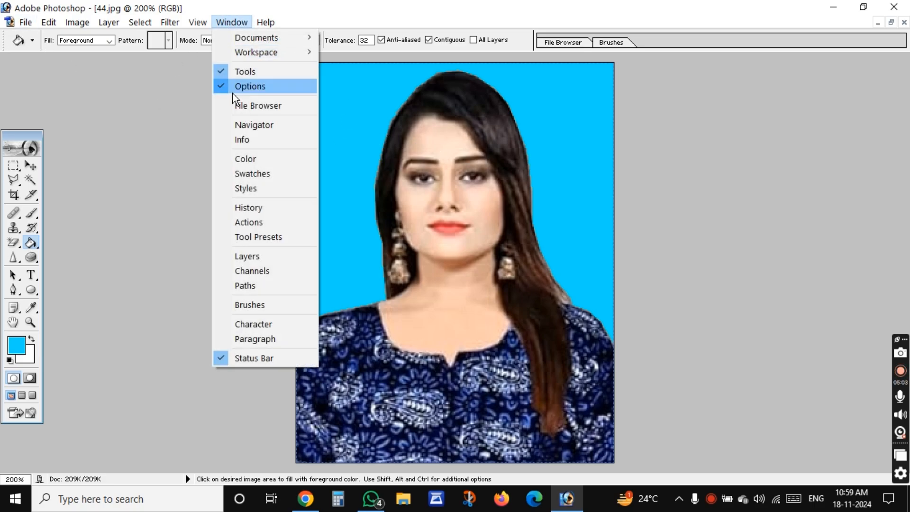
left_click(250, 254)
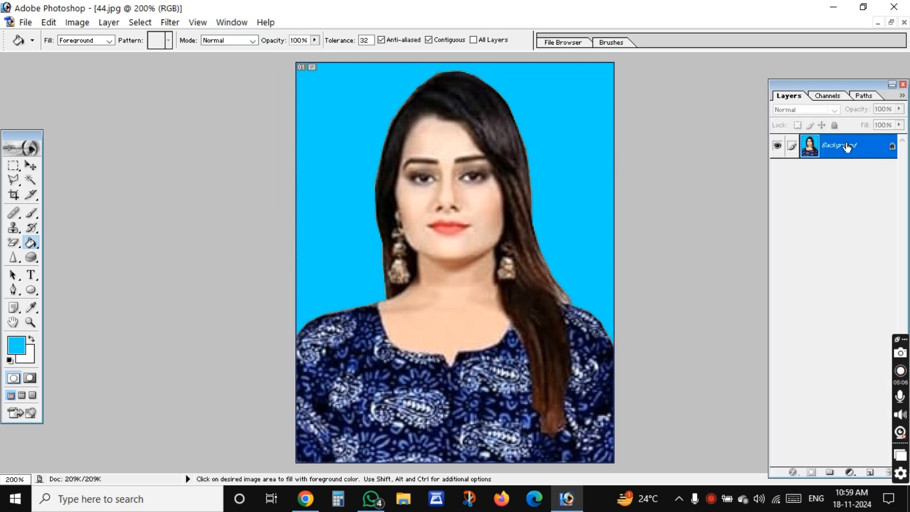
double_click(835, 156, "alt")
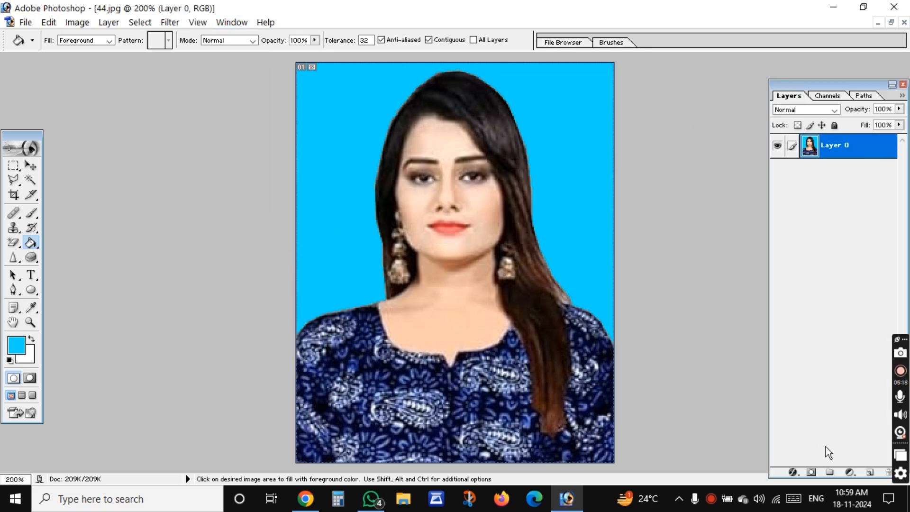
- Add a solid color fill layer in pink F9049A above the portrait and invert its mask to black
left_click(848, 473)
left_click(829, 260)
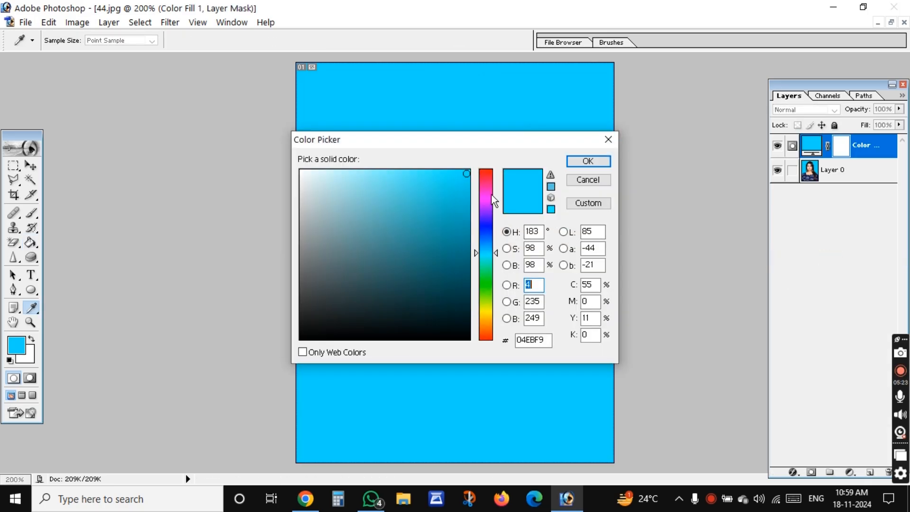
left_click_drag(485, 194, 485, 187)
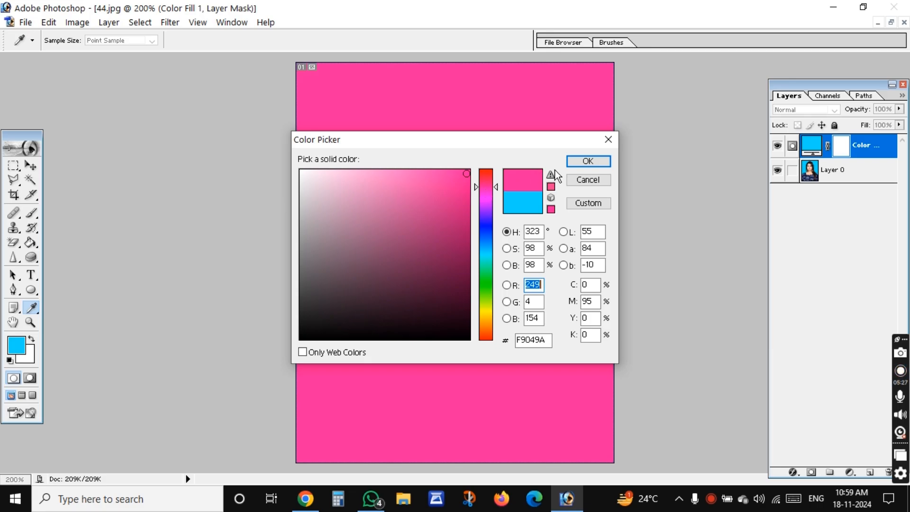
left_click(601, 160)
key("d")
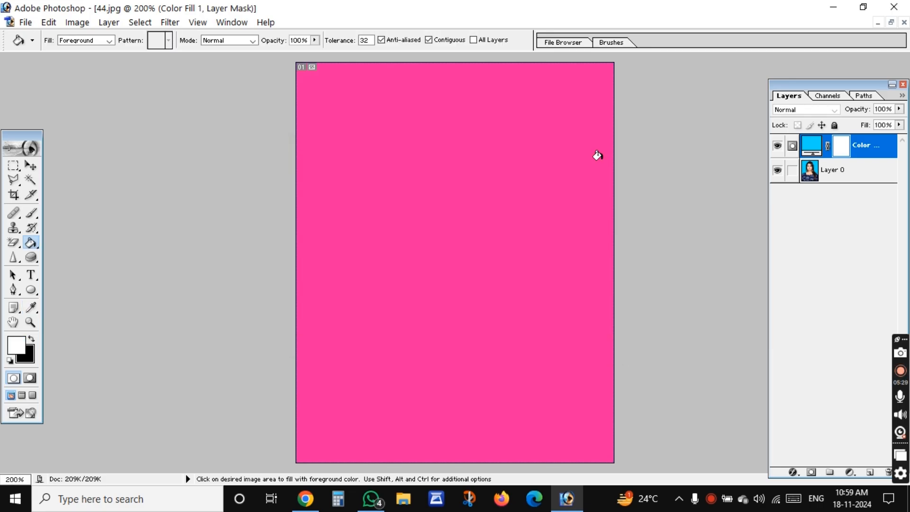
key("ctrl+i")
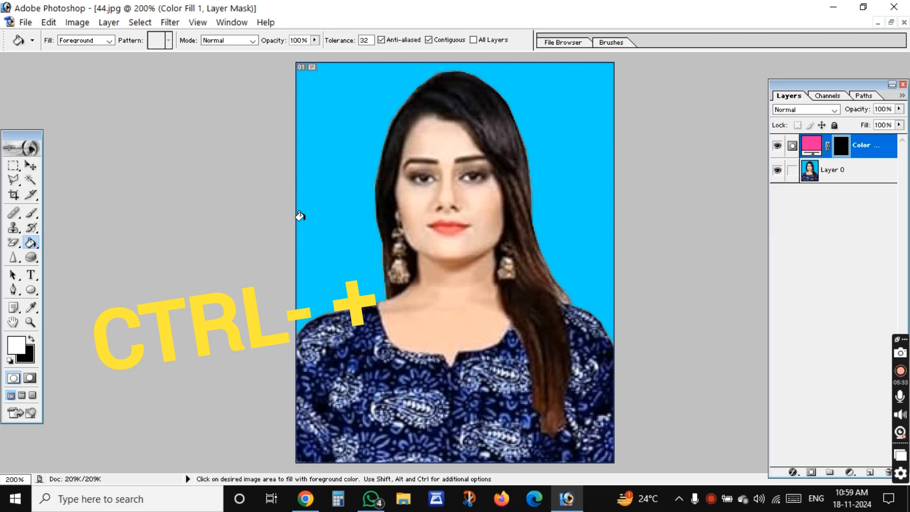
- Choose the Brush tool and set its master diameter to 8 px for painting on the lips
key("ctrl+plus")
key("ctrl+plus")
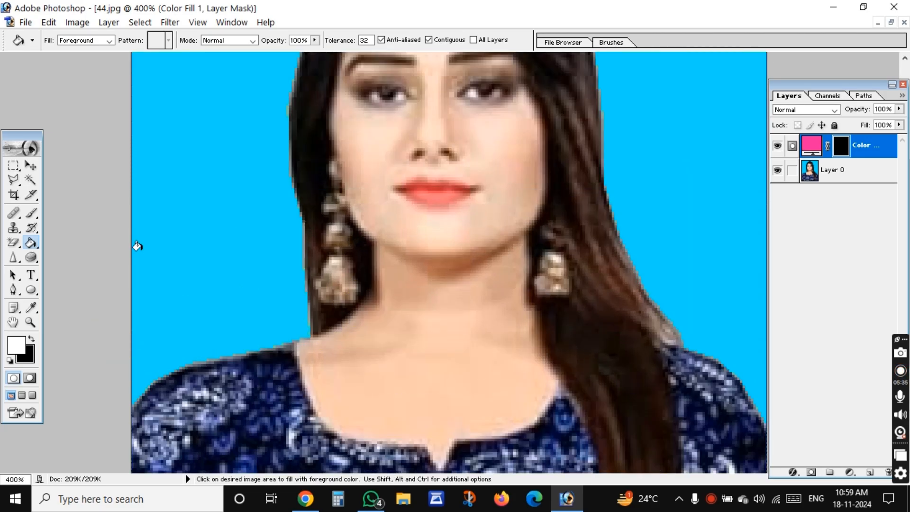
left_click(31, 213)
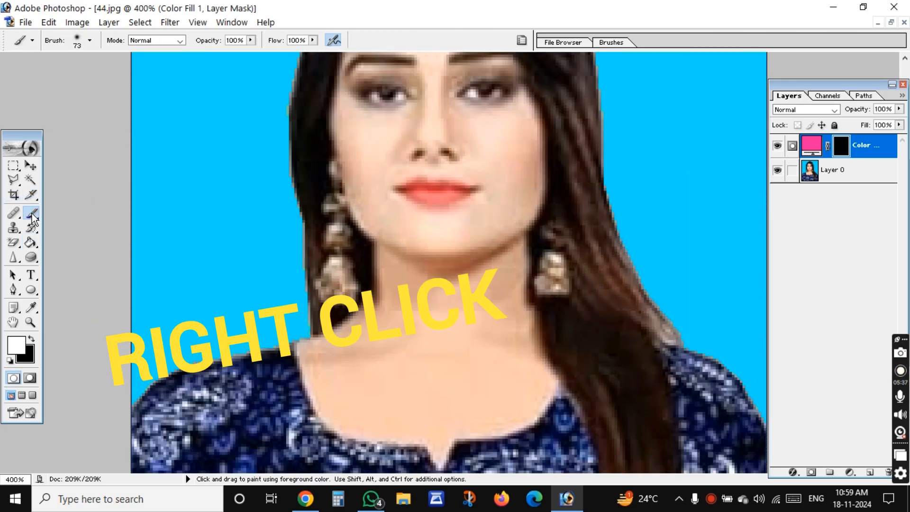
right_click(421, 201)
left_click_drag(433, 224, 434, 226)
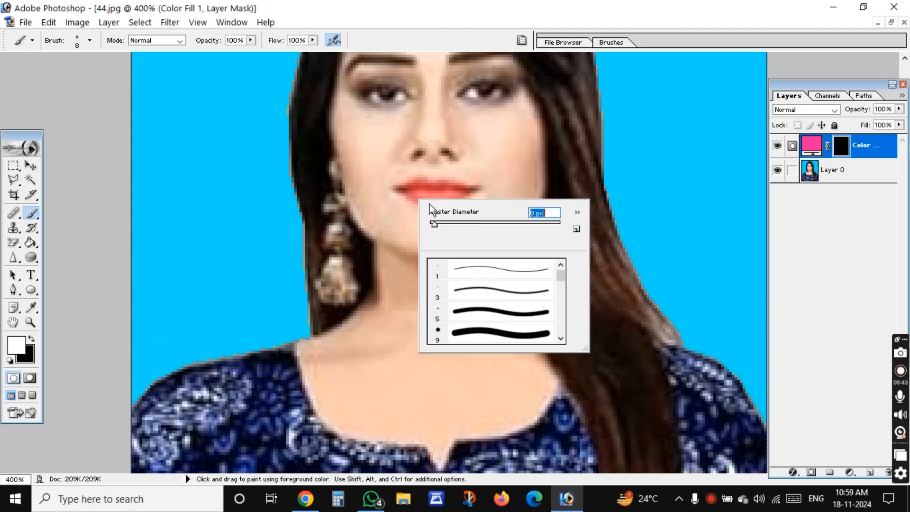
key("Return")
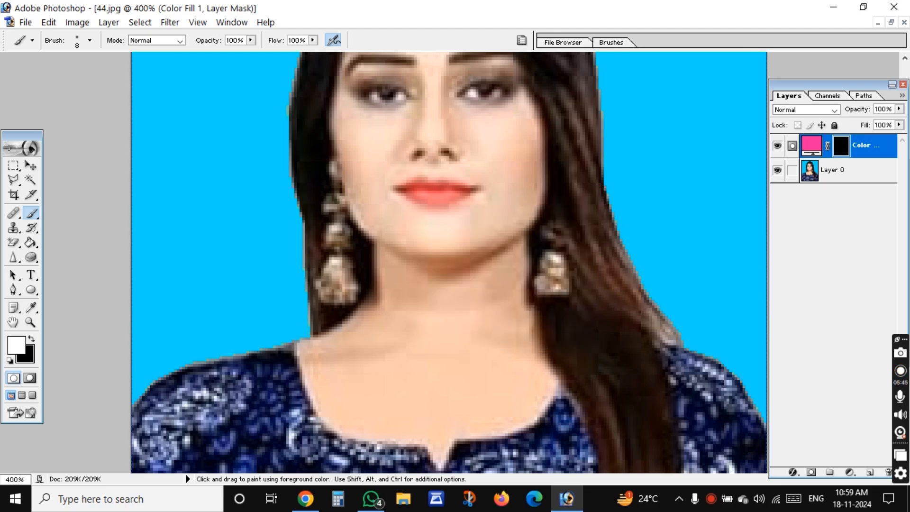
- Outline the lips with the Polygonal Lasso and paint white on the pink fill layer's mask inside that selection
key("ctrl+minus")
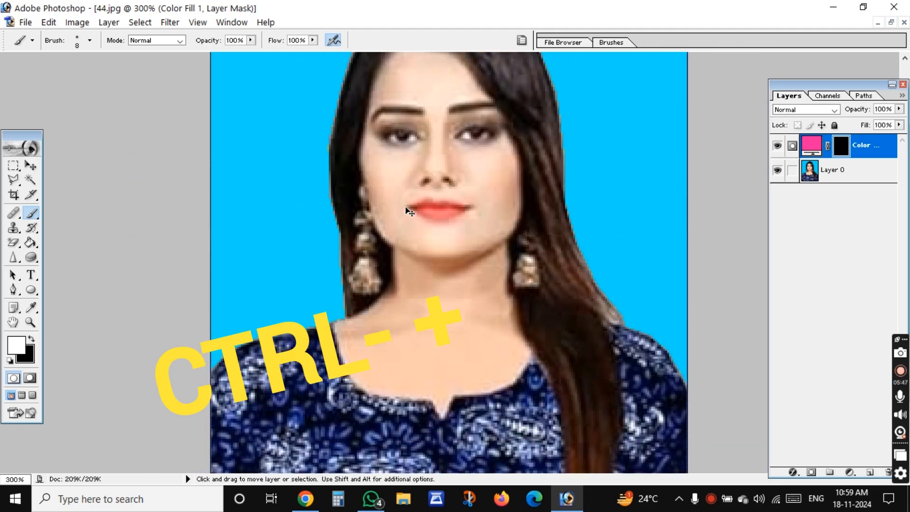
key("ctrl+plus")
key("ctrl+plus")
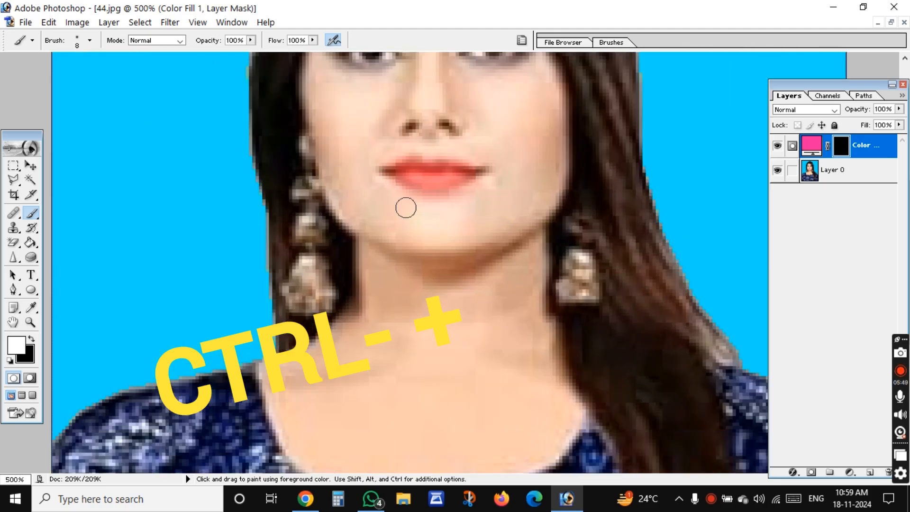
key("l")
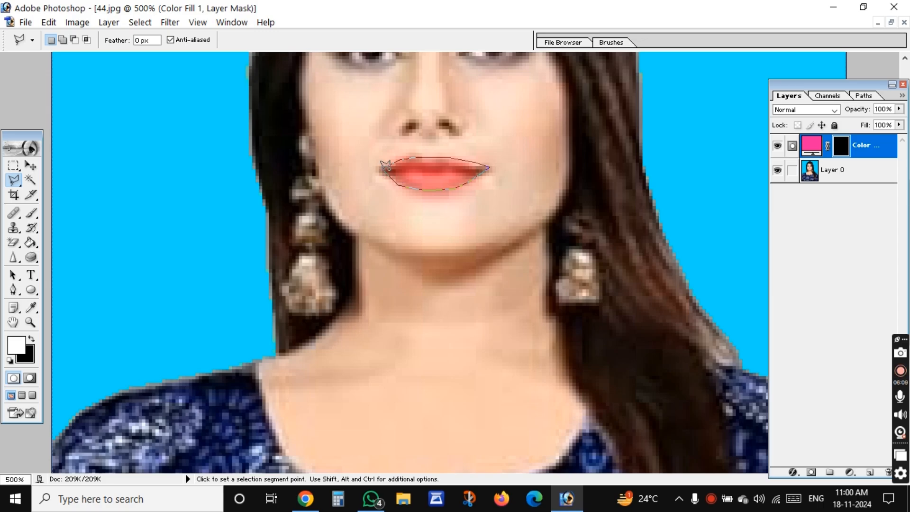
key("Return")
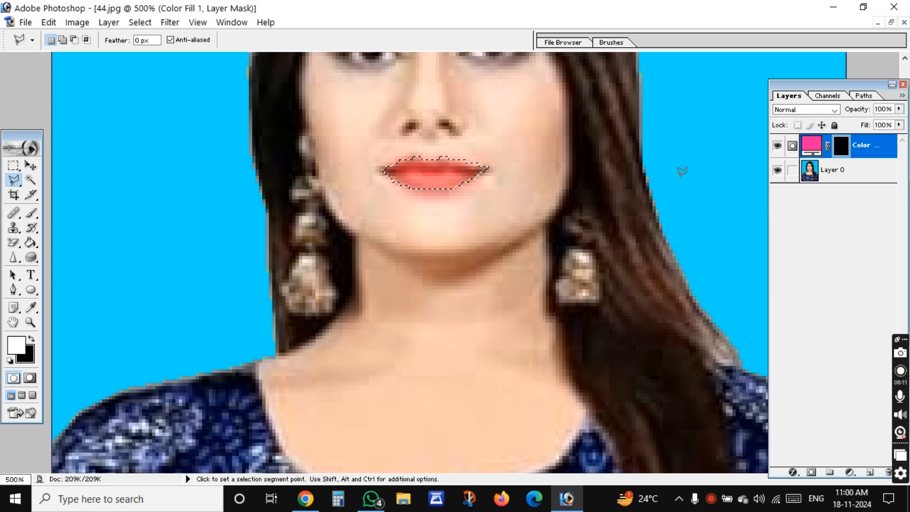
left_click(35, 215)
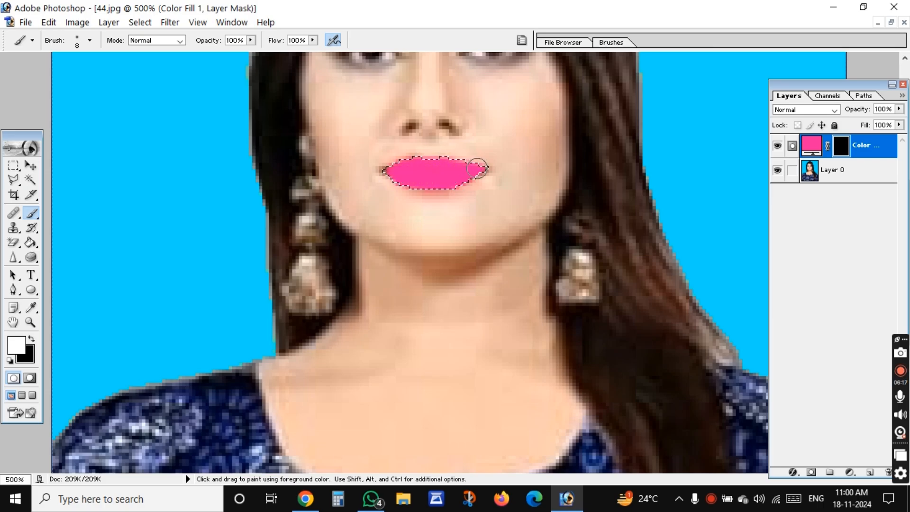
left_click(468, 172)
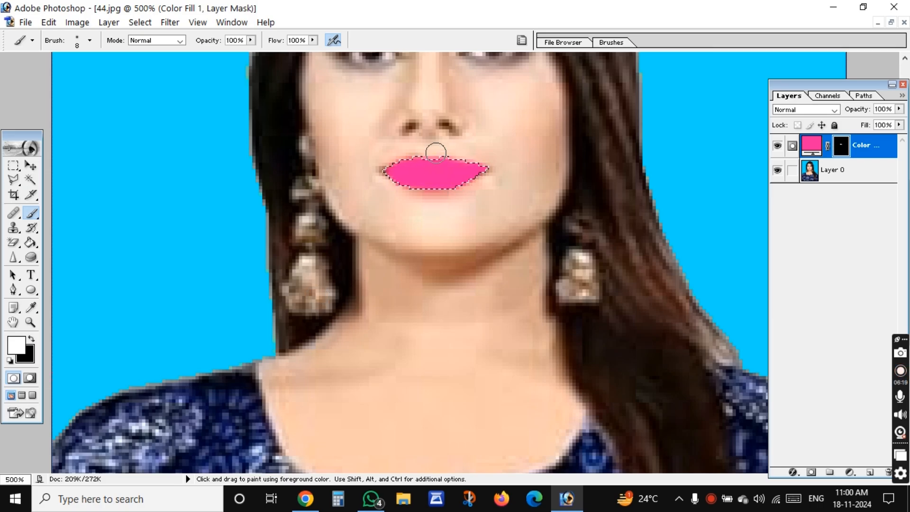
- Blend the pink fill layer into the lips with Soft Light mode, 50% opacity and 35% fill
left_click(835, 109)
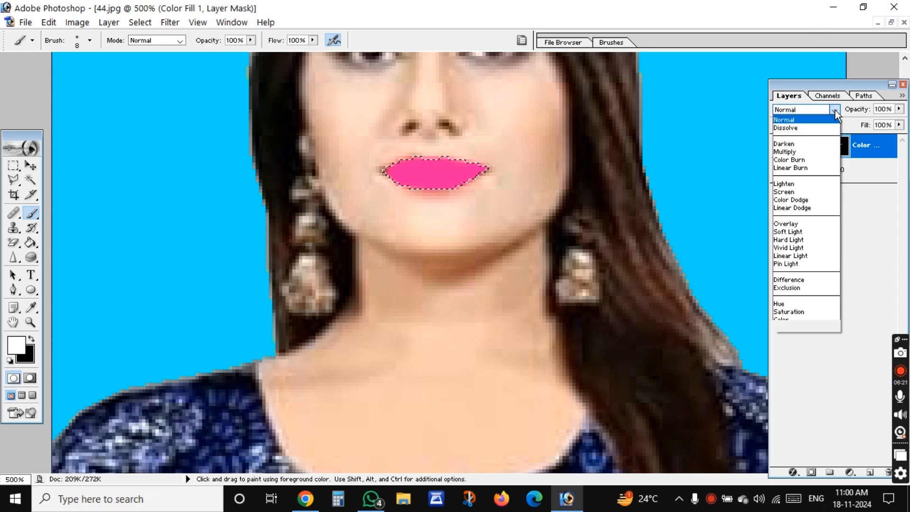
left_click(796, 232)
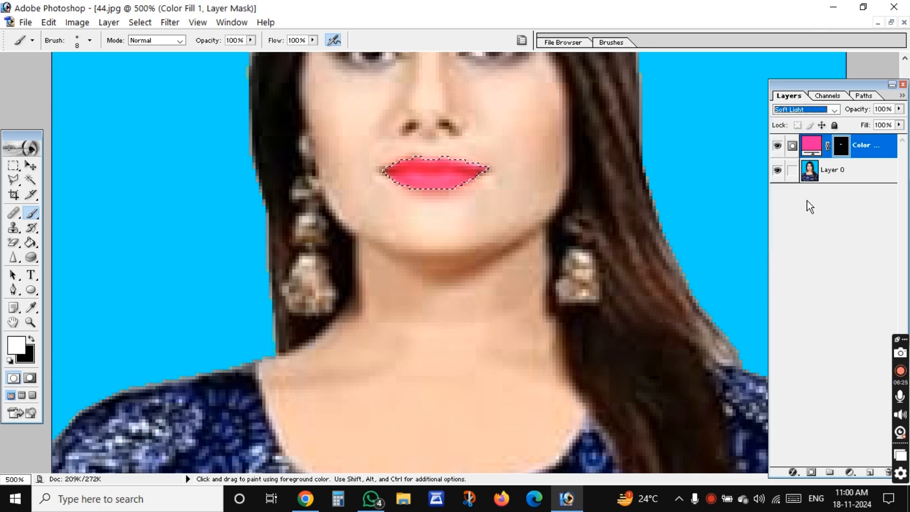
left_click(899, 108)
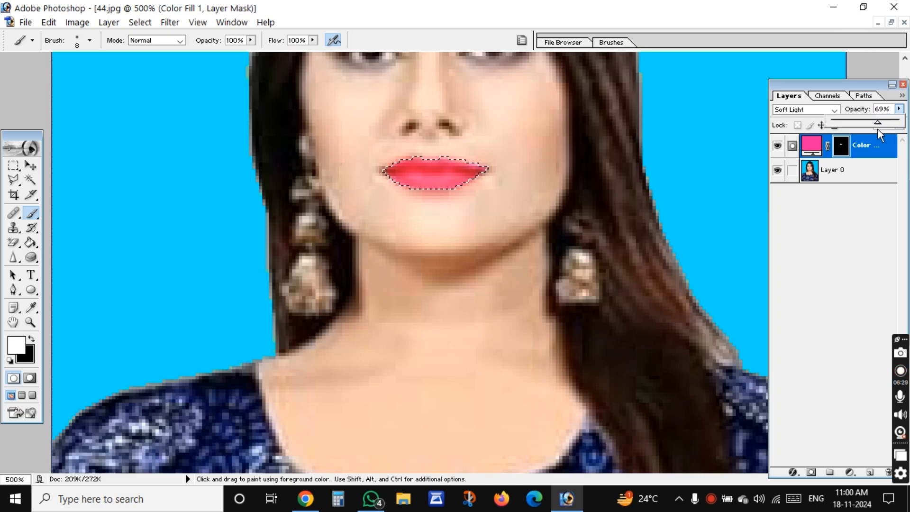
left_click_drag(866, 134, 864, 133)
left_click(900, 110)
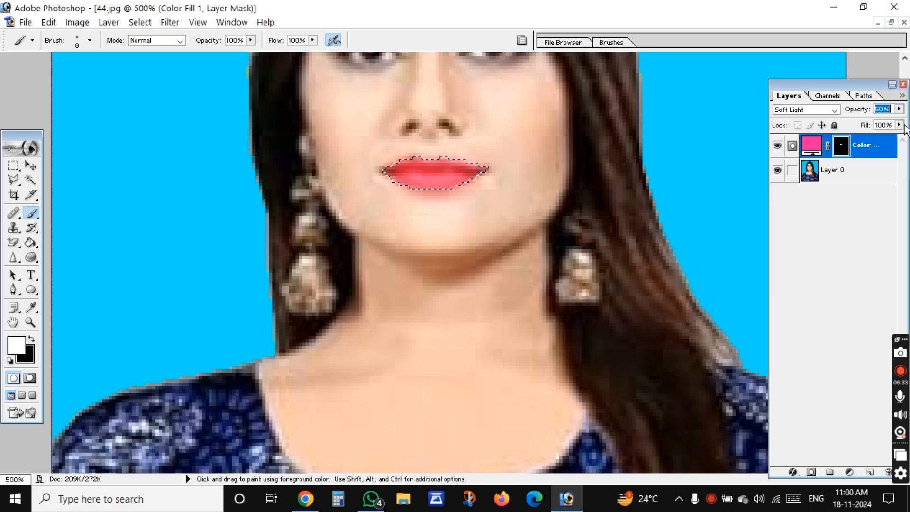
left_click(900, 126)
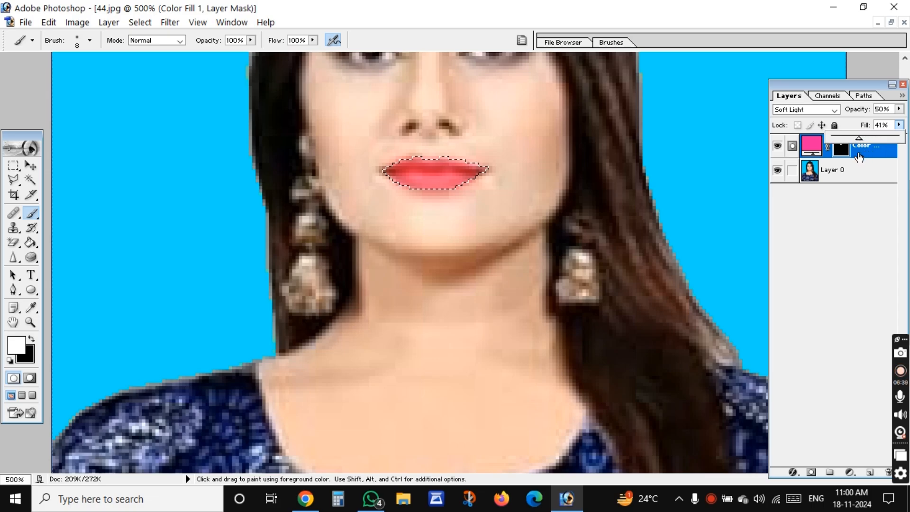
left_click(889, 126)
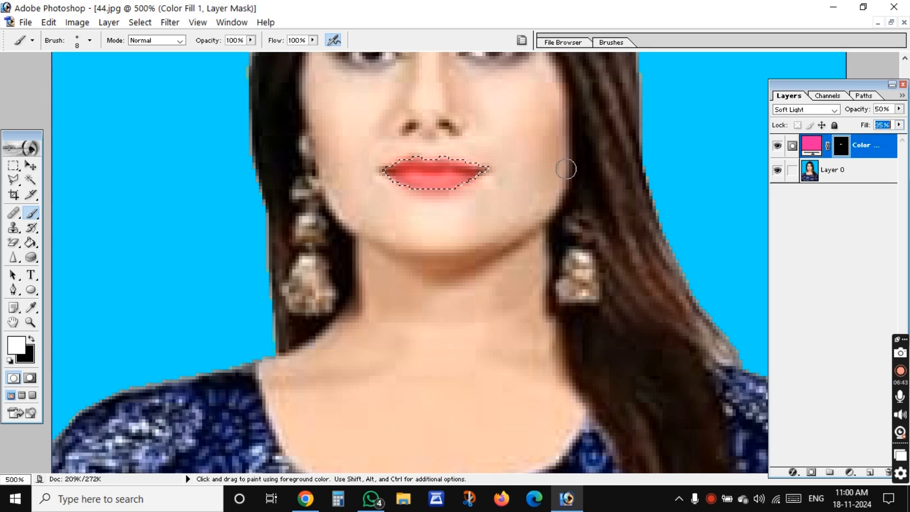
- Clear the selection around the lips
key("ctrl+d")
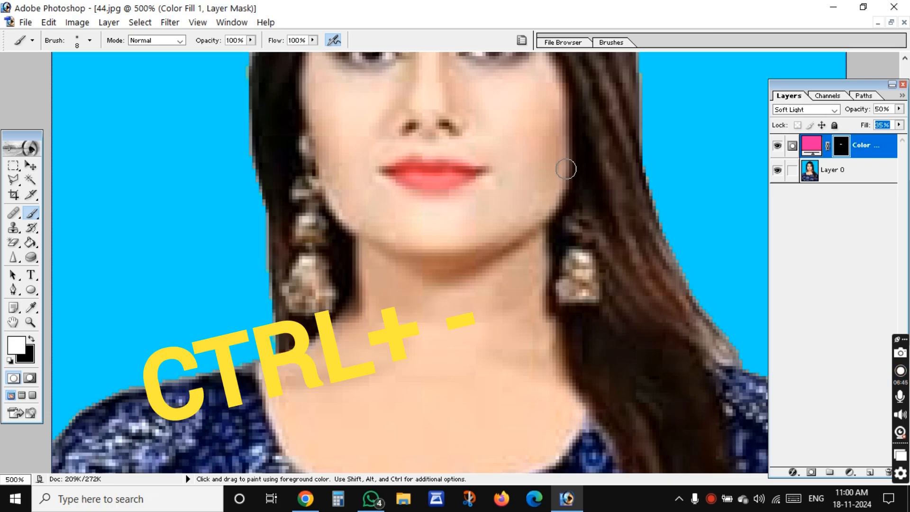
key("ctrl+minus")
key("ctrl+minus")
key("ctrl+minus")
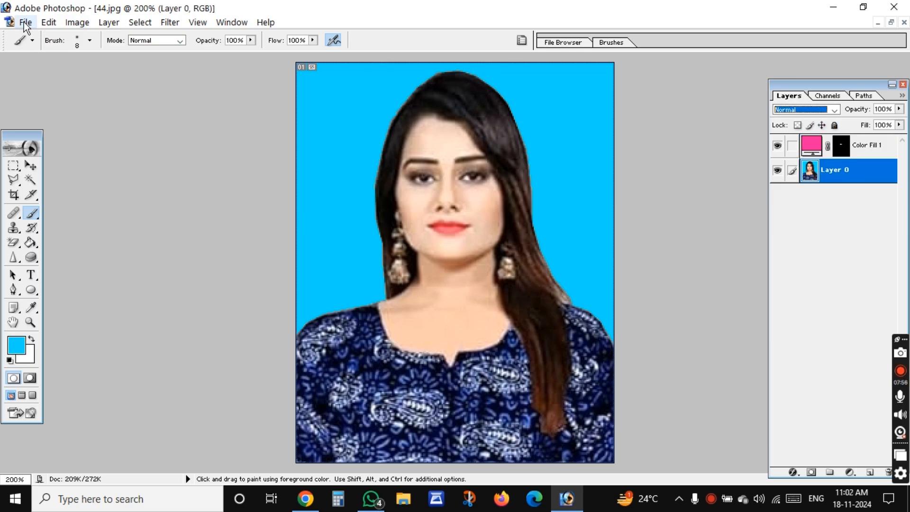
- Save a JPEG copy of the edited portrait to the Desktop as "passport size photo" at Maximum quality 11
left_click(25, 23)
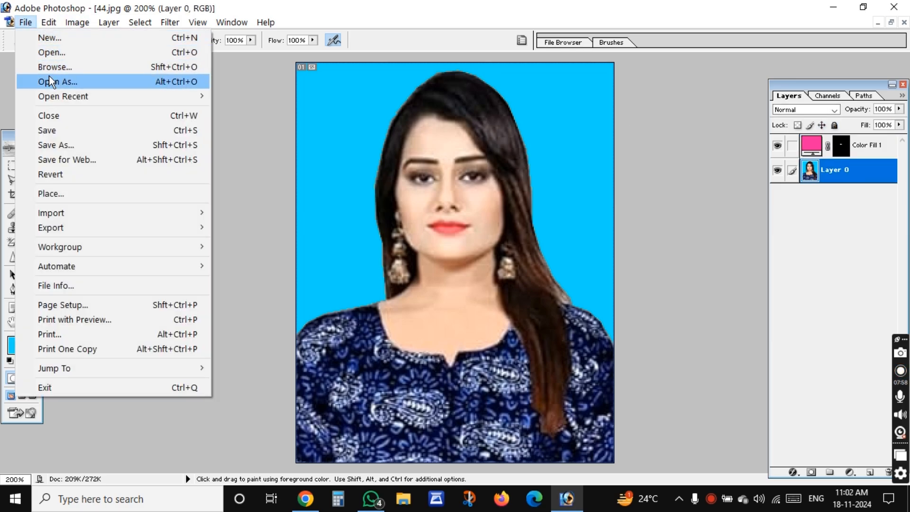
left_click(61, 147)
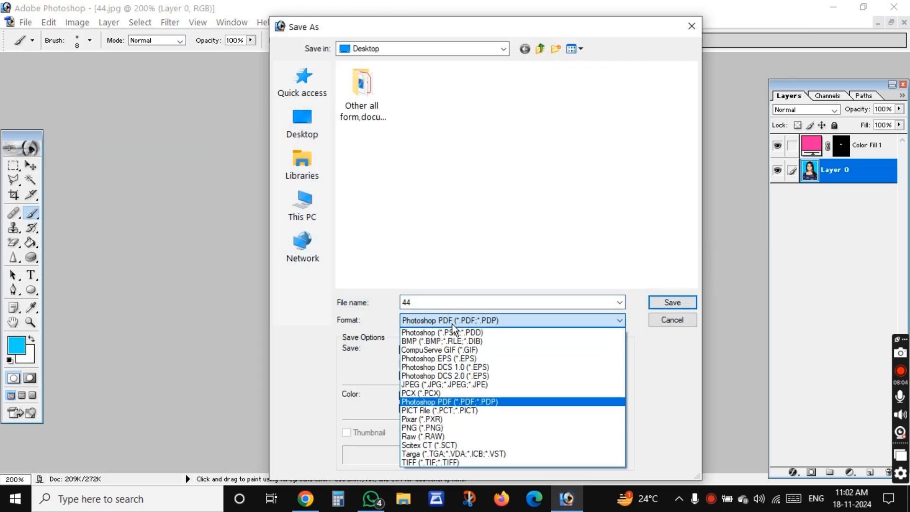
left_click(450, 384)
left_click(294, 135)
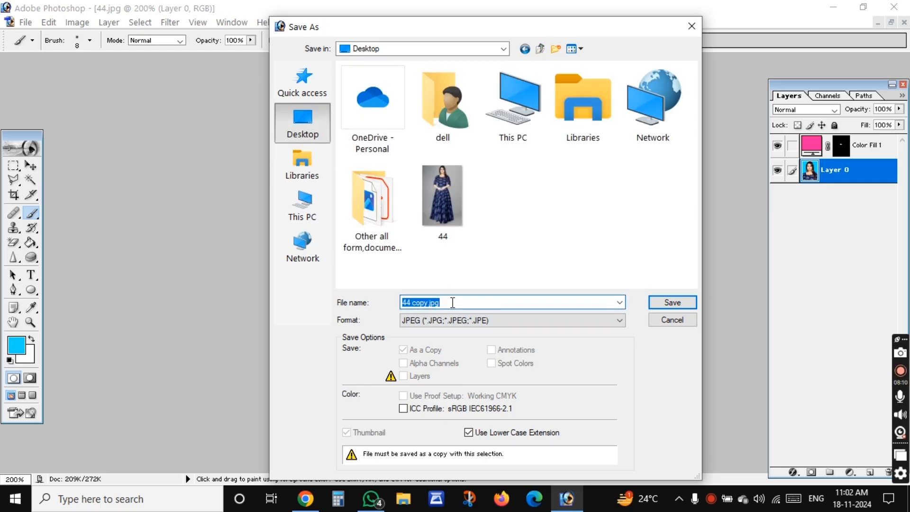
type("passss")
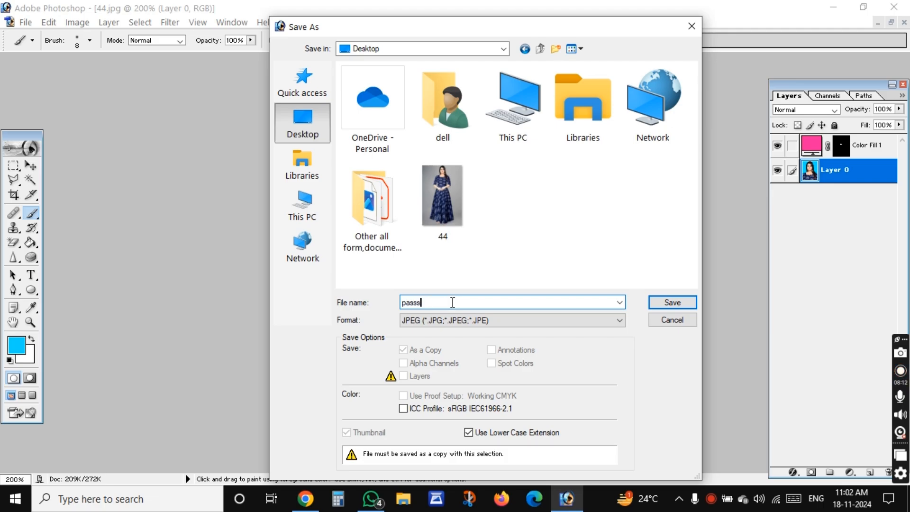
type("ord")
type(" si")
type("ze ph")
type("oto")
left_click(660, 306)
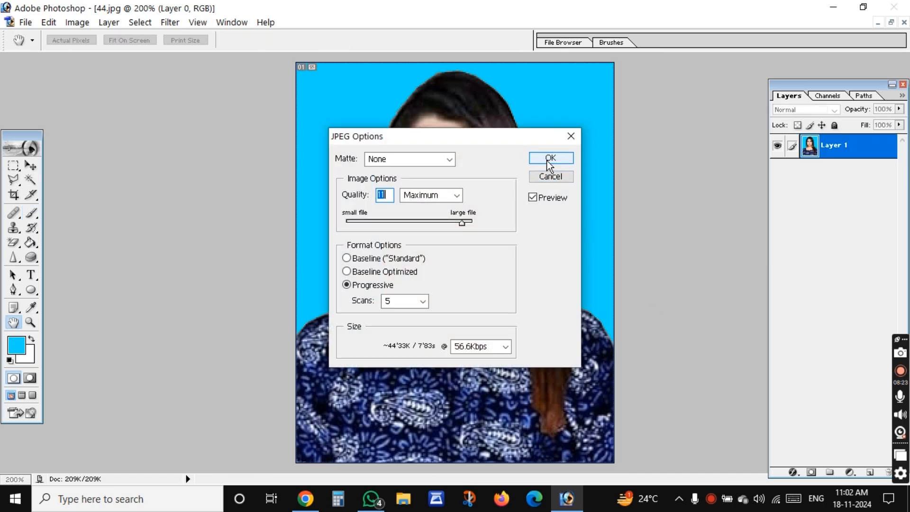
left_click(549, 158)
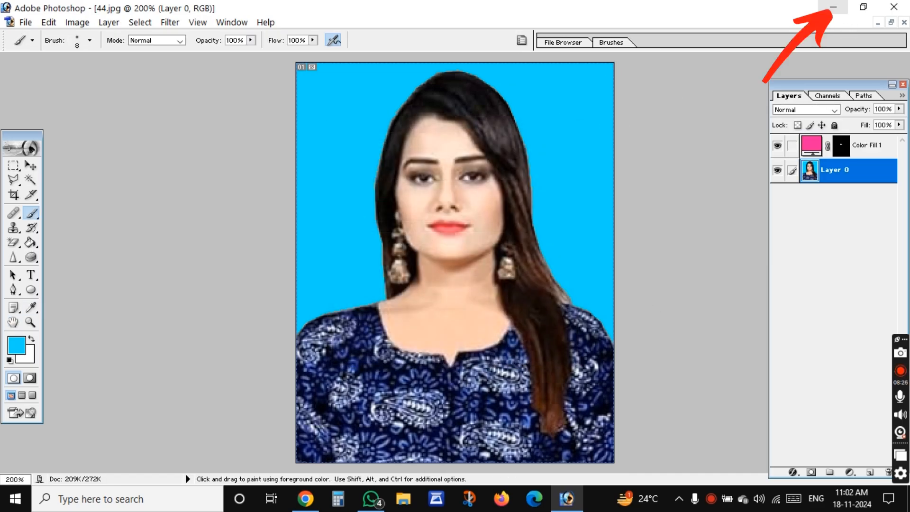
- Open the saved passport size photo from the desktop, examine it enlarged, and close the viewer
left_click(833, 7)
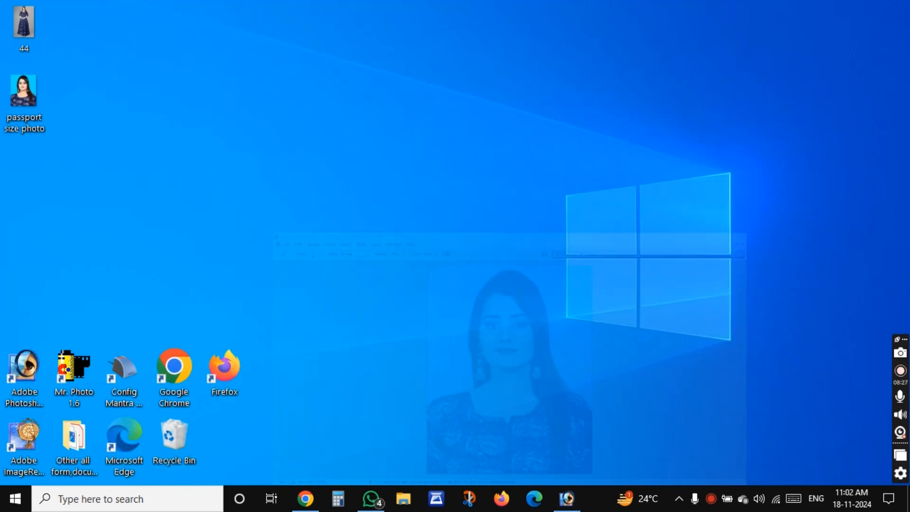
double_click(22, 97)
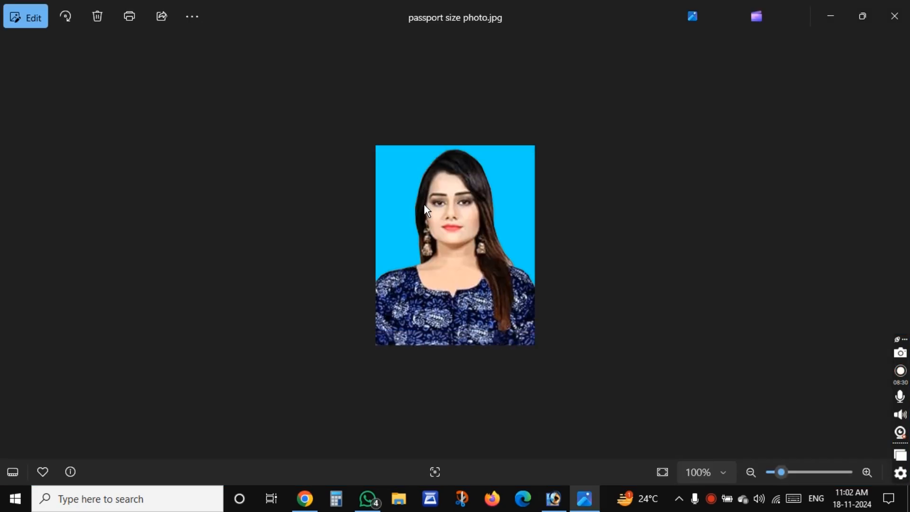
scroll(424, 210, "up", 2)
scroll(425, 205, "down", 2)
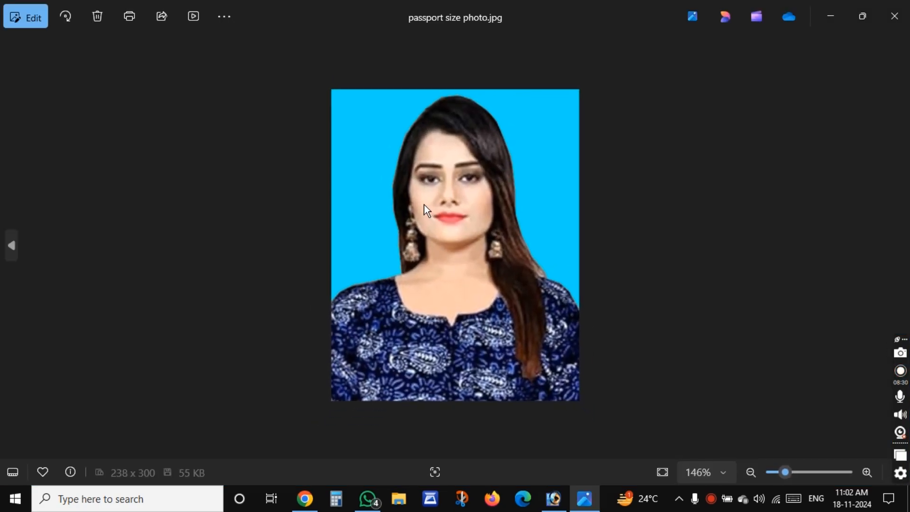
left_click(895, 16)
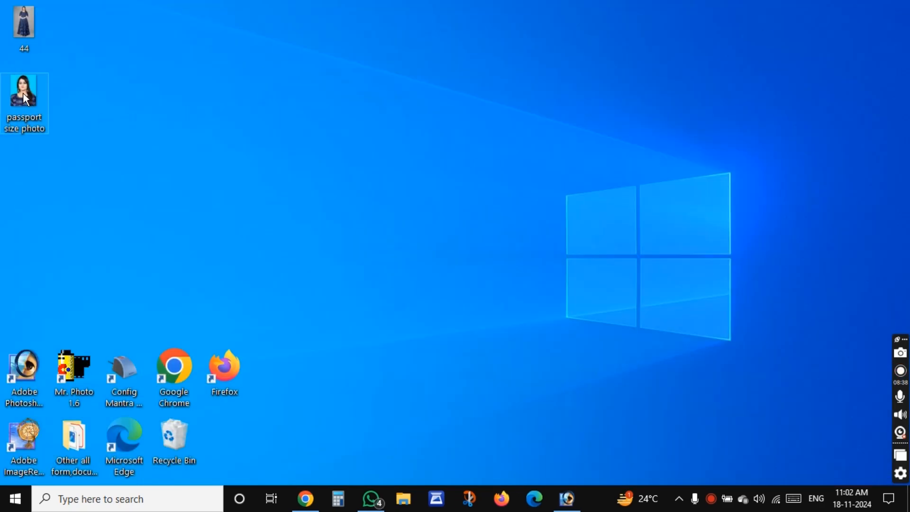
- Load the passport size photo into Mr. Photo and set up a catalog print with the PASSPORT SIZE PHOTO paper style
left_click_drag(23, 92, 72, 369)
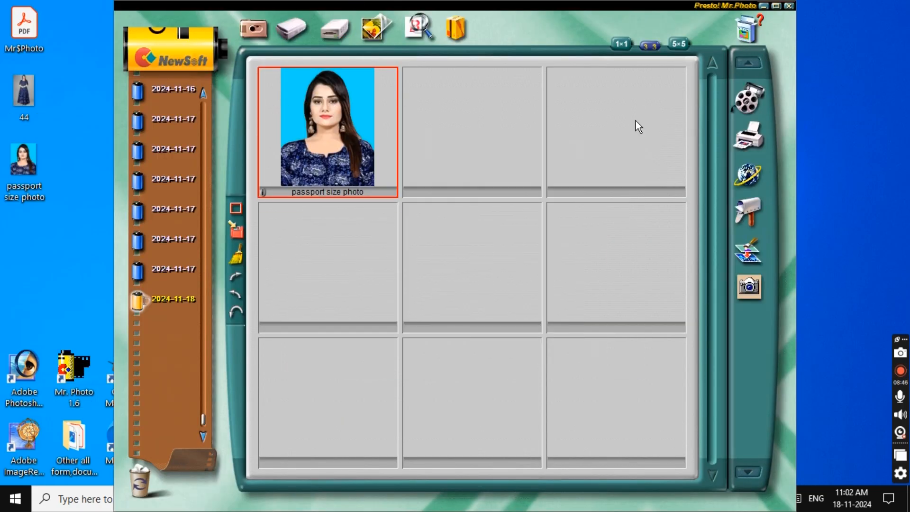
left_click(748, 136)
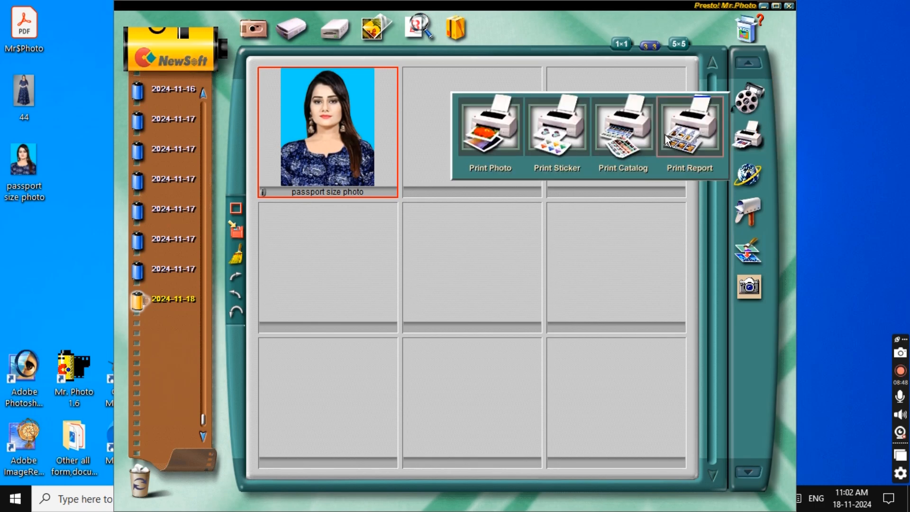
left_click(636, 136)
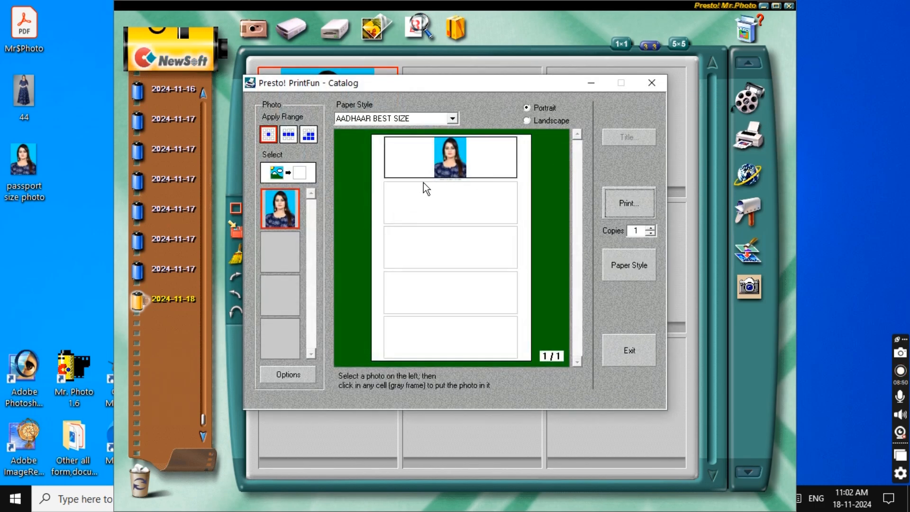
left_click(453, 120)
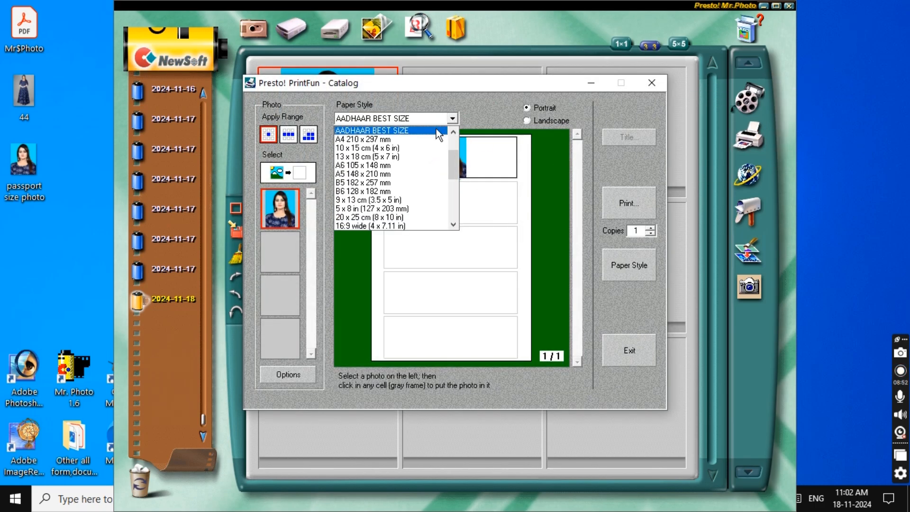
scroll(375, 155, "up", 2)
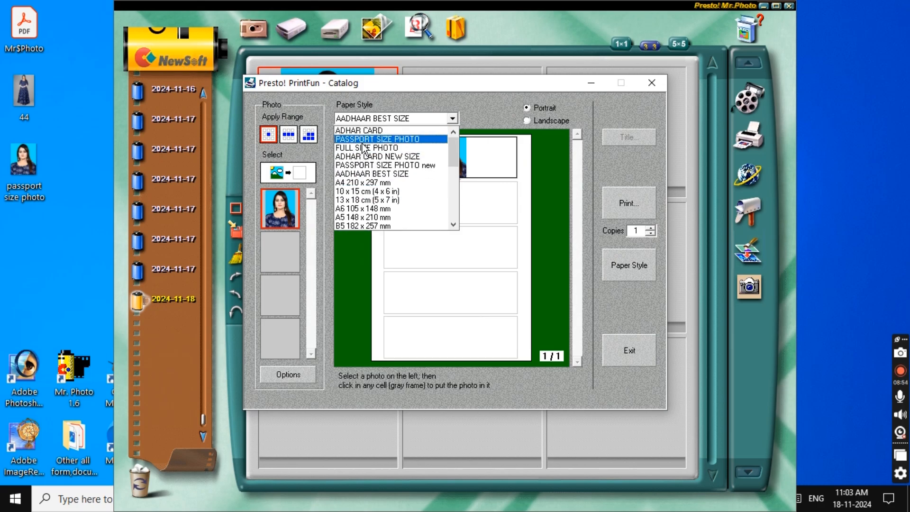
left_click(363, 140)
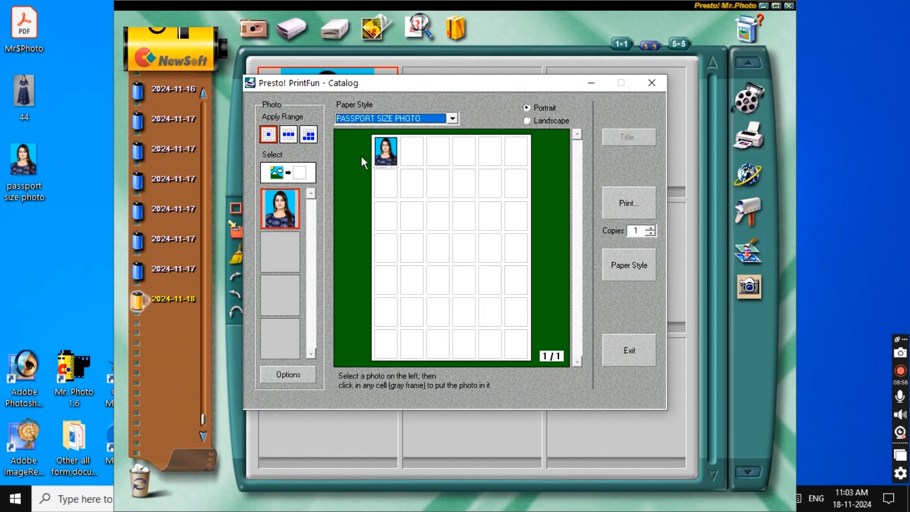
- Turn off the photo's title and date text and set its cell size to Fit the Cell (Trimming)
left_click(290, 375)
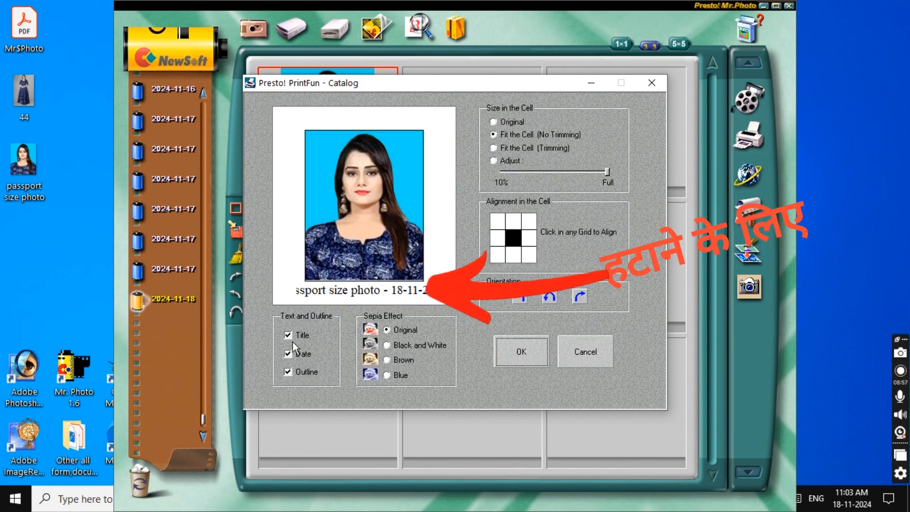
left_click(289, 338)
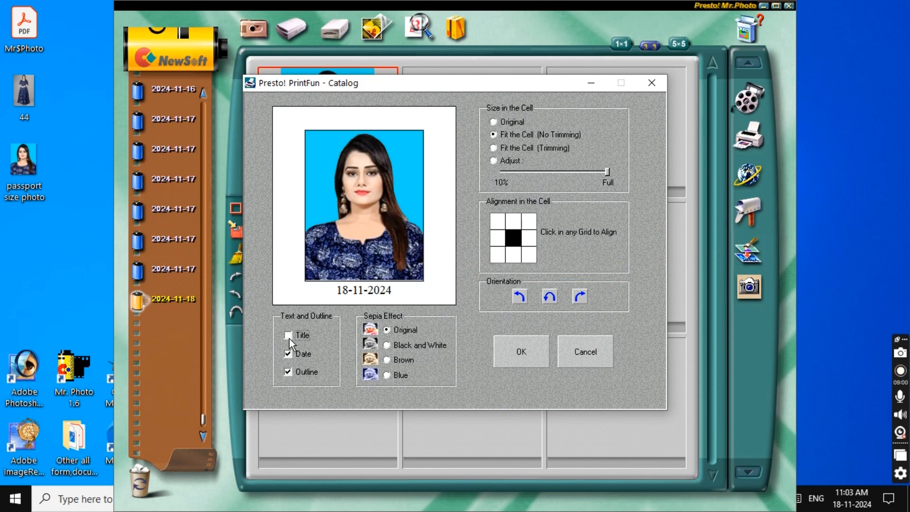
left_click(290, 354)
left_click(493, 148)
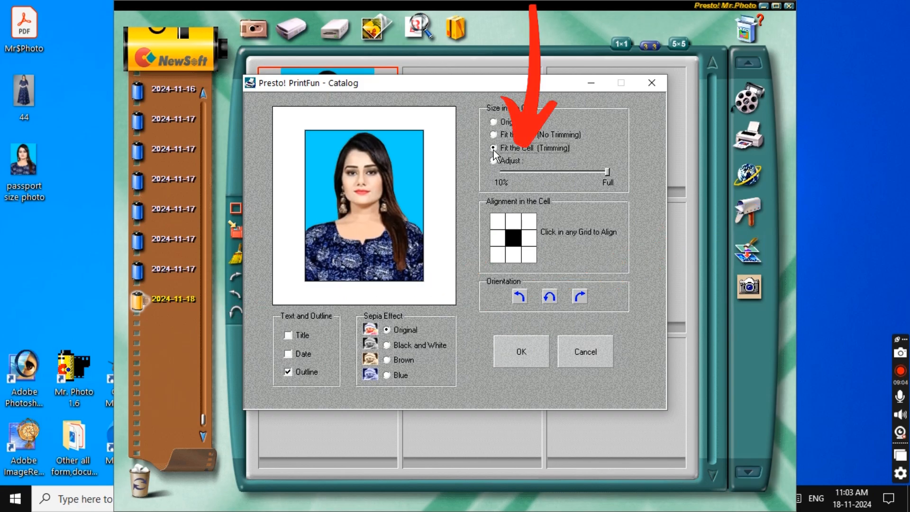
left_click(521, 352)
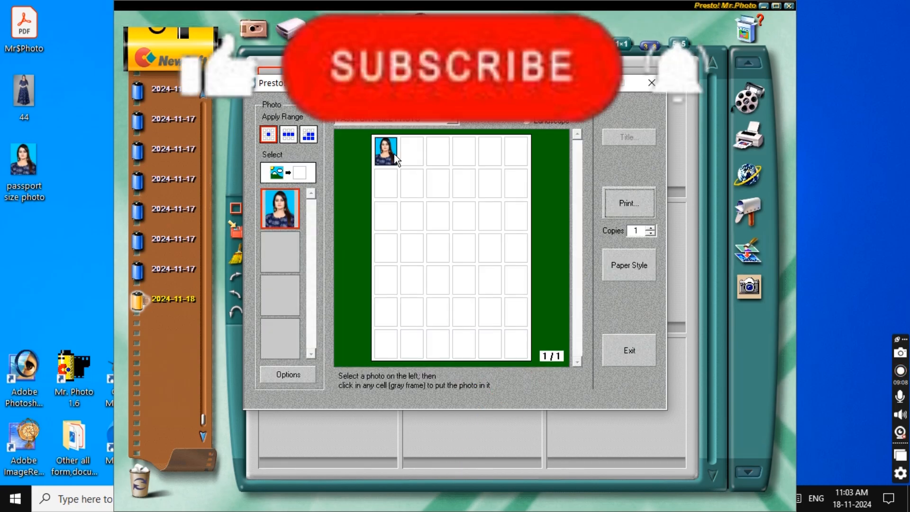
- Place the photo in single cells of the first row, and apply it by whole rows until all seven rows are filled
left_click(431, 155)
left_click(456, 152)
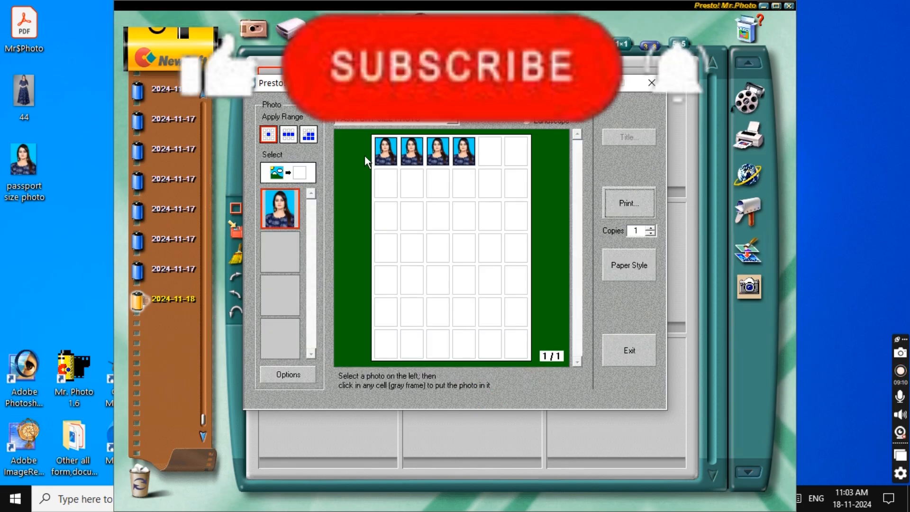
left_click(291, 136)
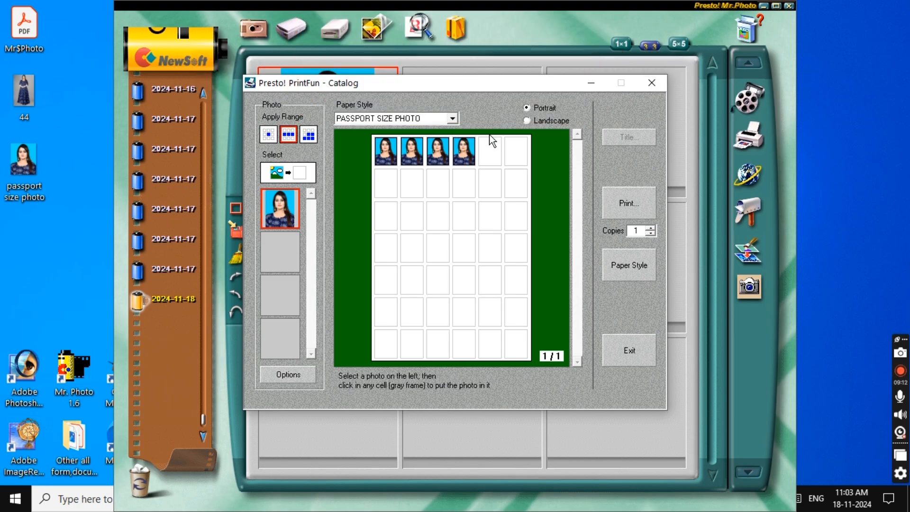
left_click(498, 153)
left_click(474, 187)
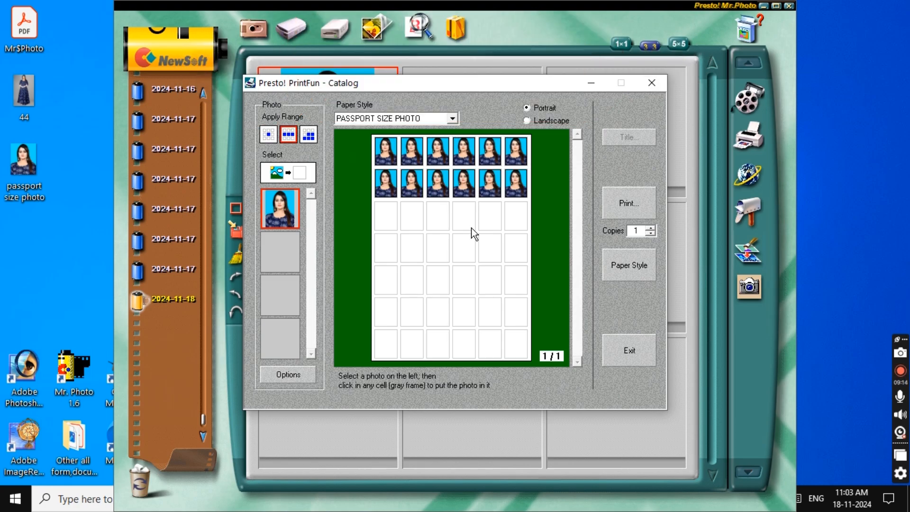
left_click(468, 217)
left_click(460, 258)
left_click(460, 282)
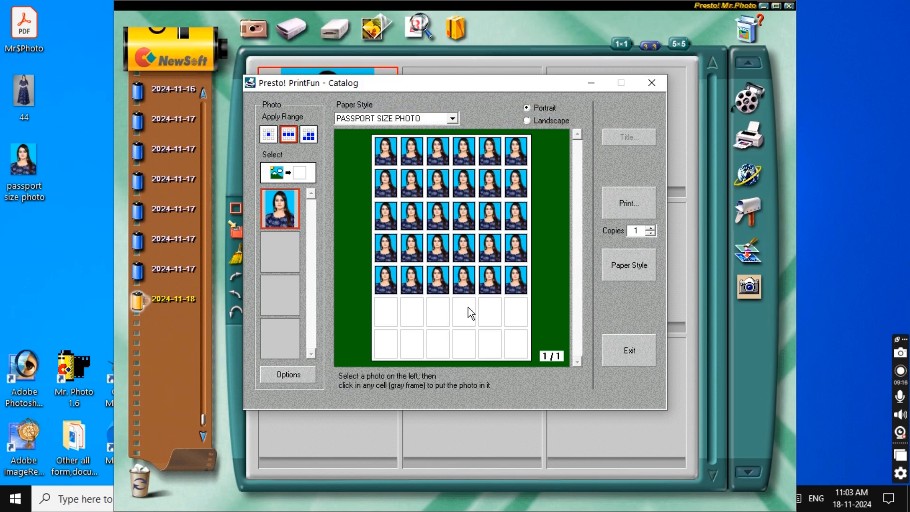
left_click(471, 314)
left_click(468, 342)
- Clear the photos from all seven rows of the sheet, one row at a time from the last to the first
left_click(295, 177)
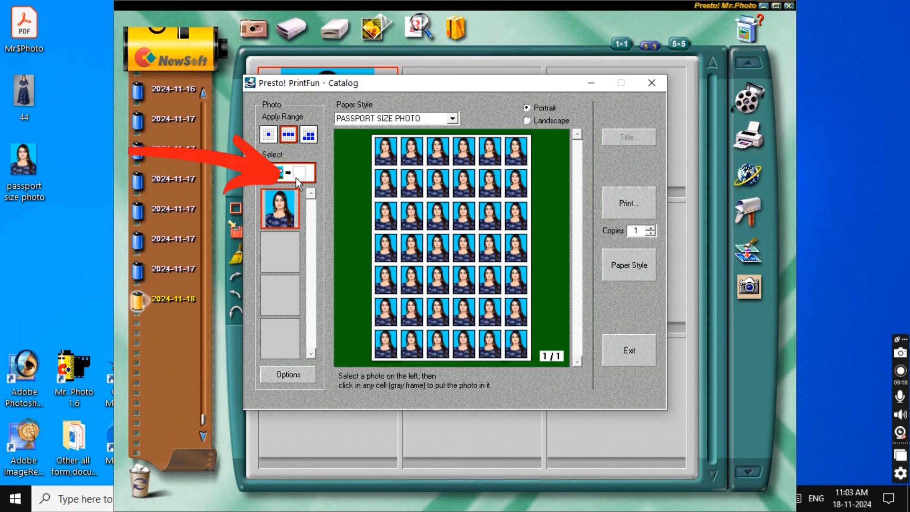
left_click(458, 348)
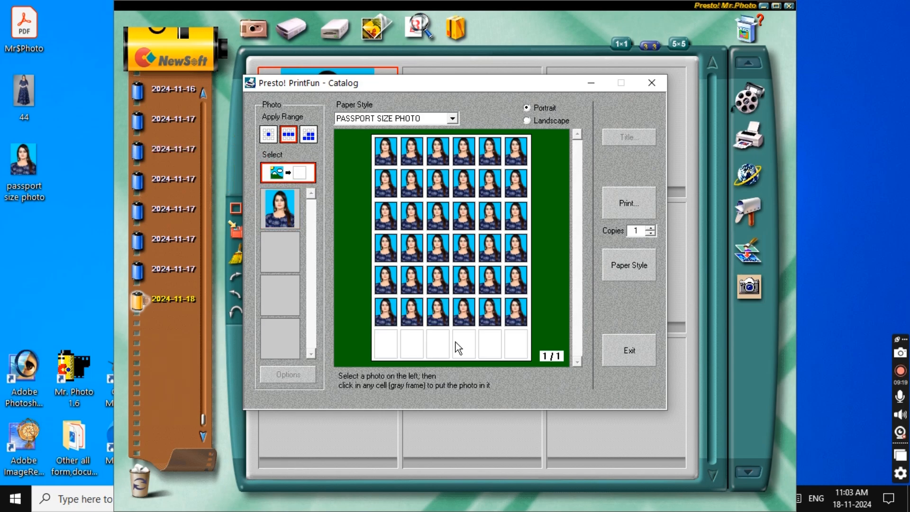
left_click(454, 300)
left_click(464, 279)
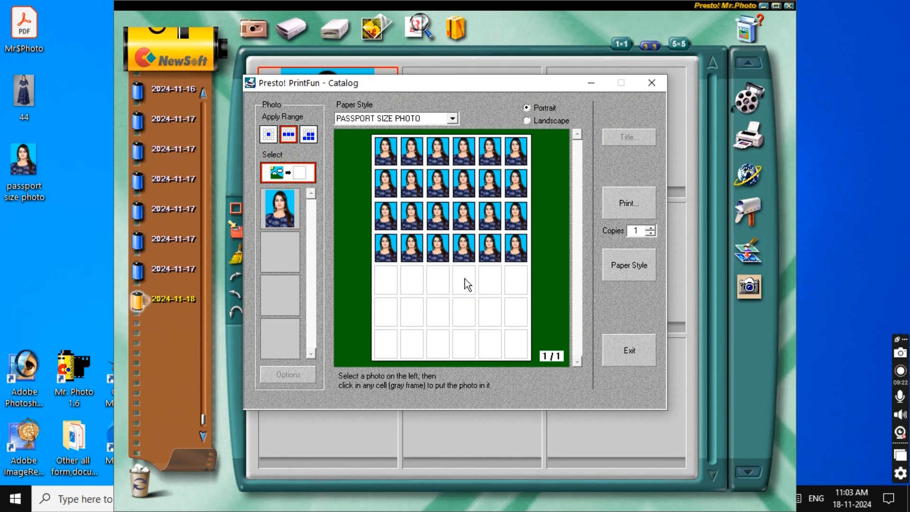
left_click(455, 241)
left_click(460, 216)
left_click(462, 190)
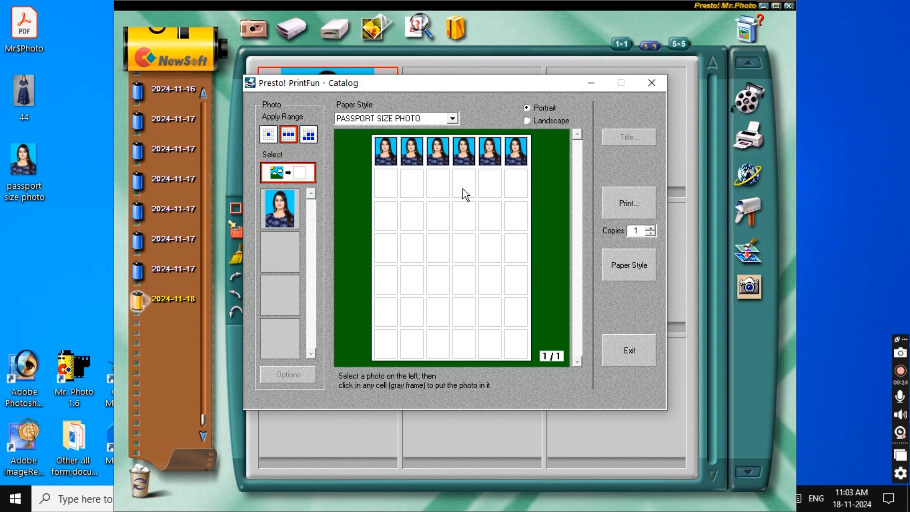
left_click(465, 151)
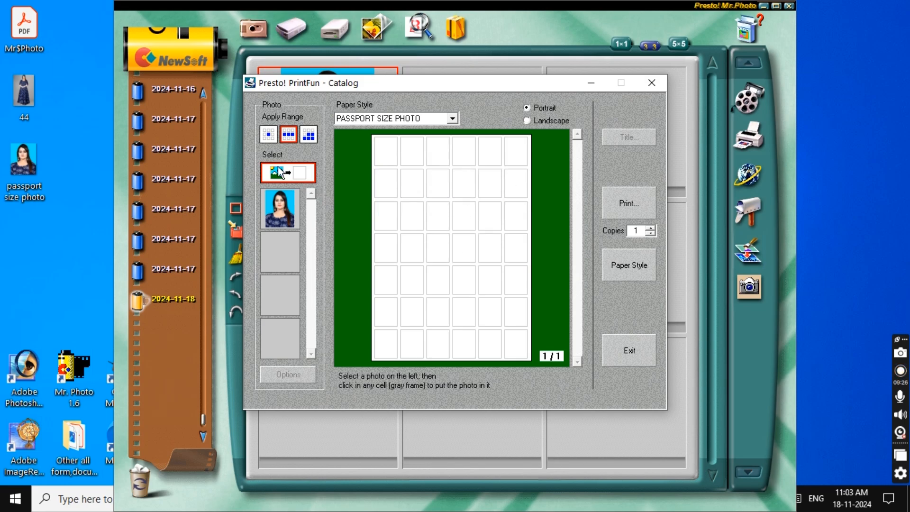
- Select the portrait again and refill all seven rows of the cleared sheet with it
left_click(296, 217)
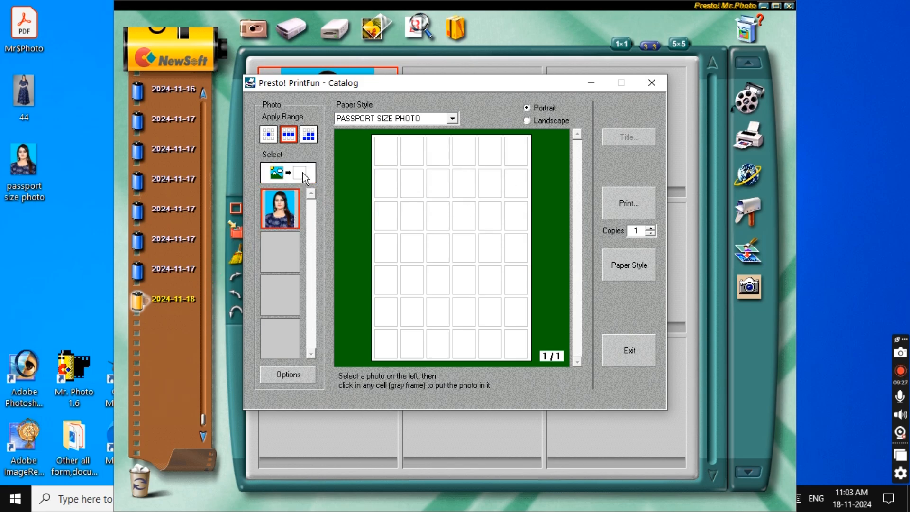
left_click(434, 161)
left_click(437, 180)
left_click(446, 212)
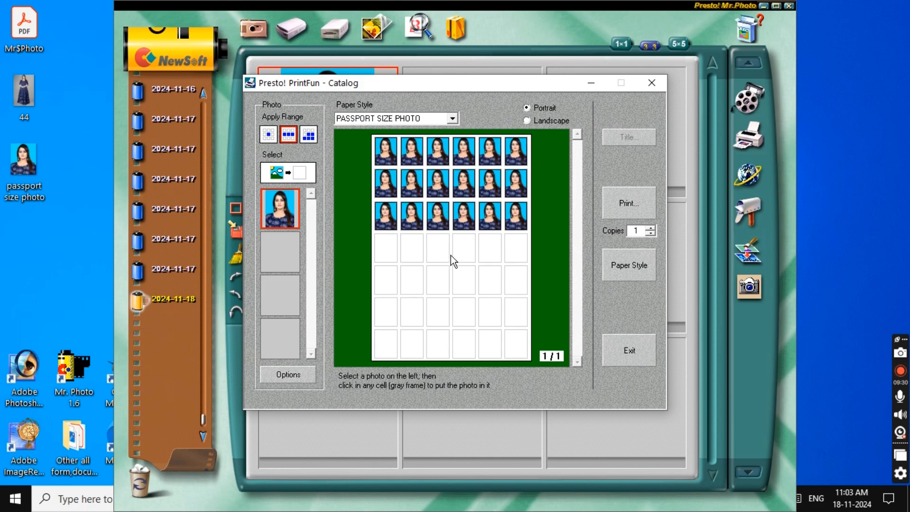
left_click(452, 260)
left_click(448, 278)
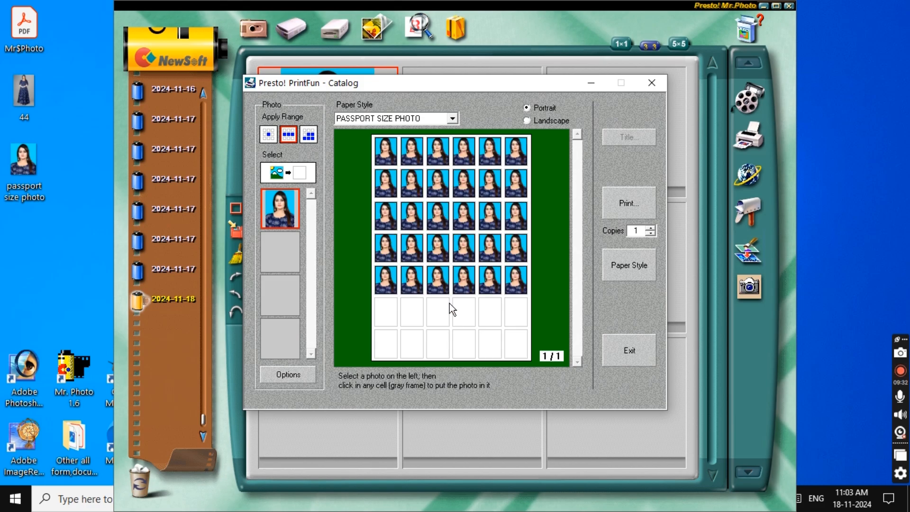
left_click(449, 306)
left_click(450, 337)
- Start printing the sheet and set the EPSON L3210 Series printer to Epson Matte paper type and High quality
left_click(621, 203)
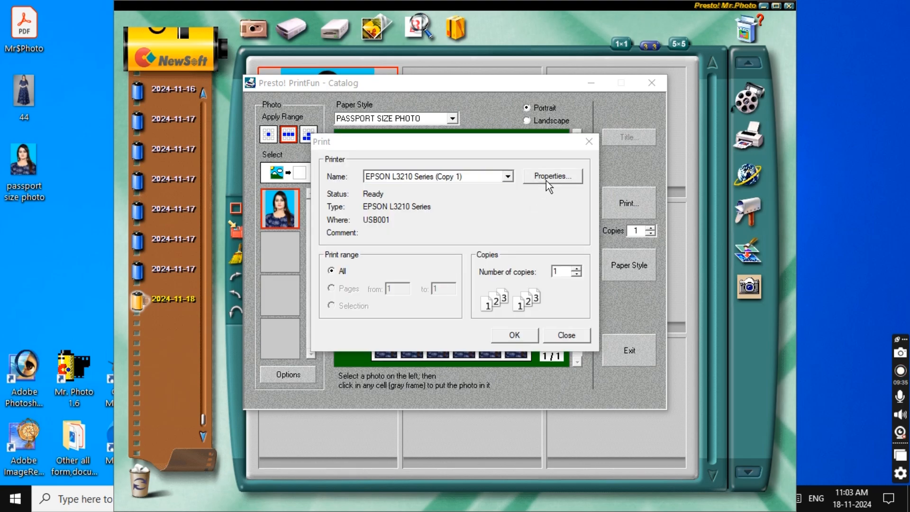
left_click(548, 182)
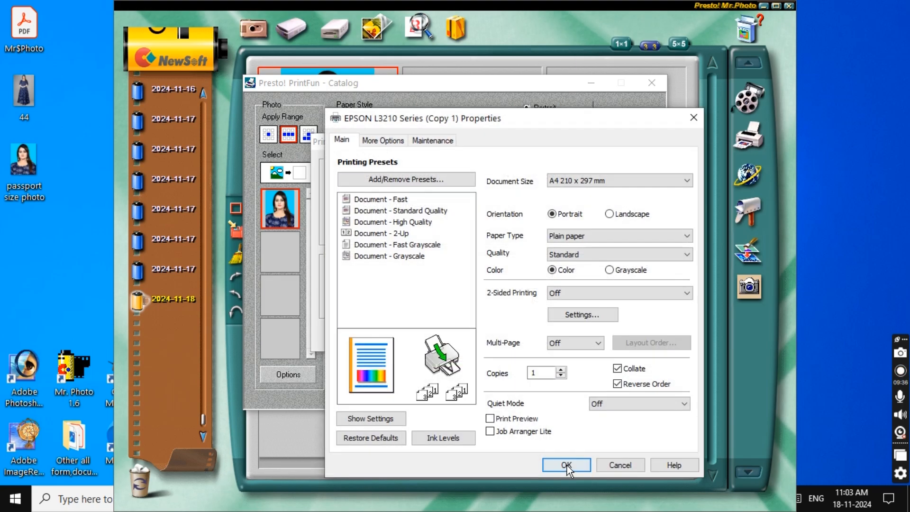
left_click(573, 237)
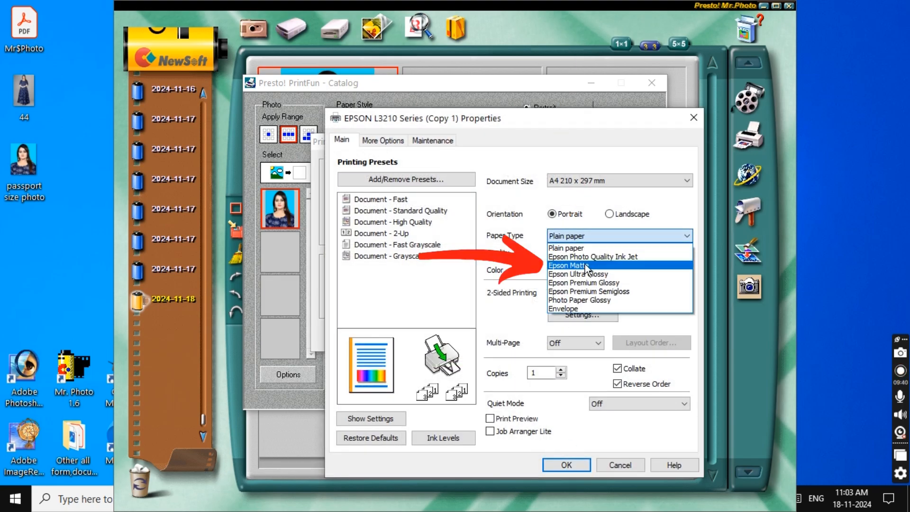
left_click(585, 264)
left_click(576, 256)
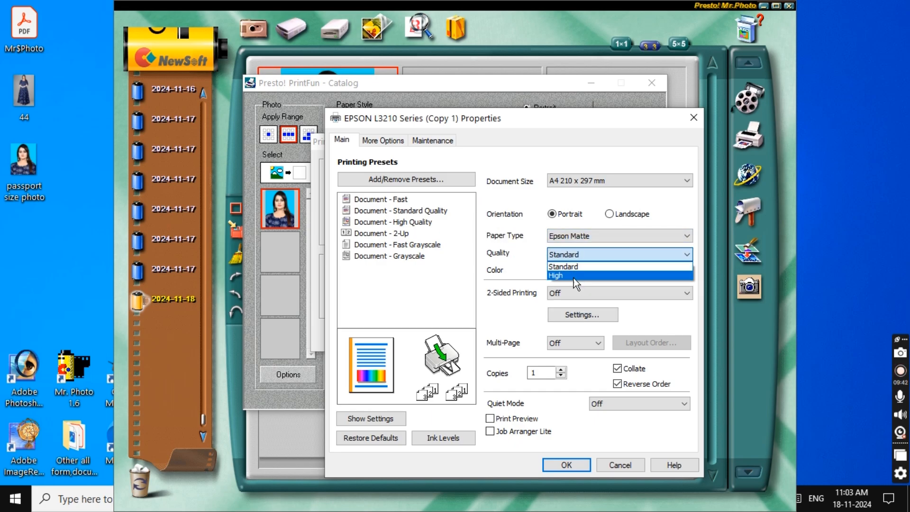
left_click(560, 273)
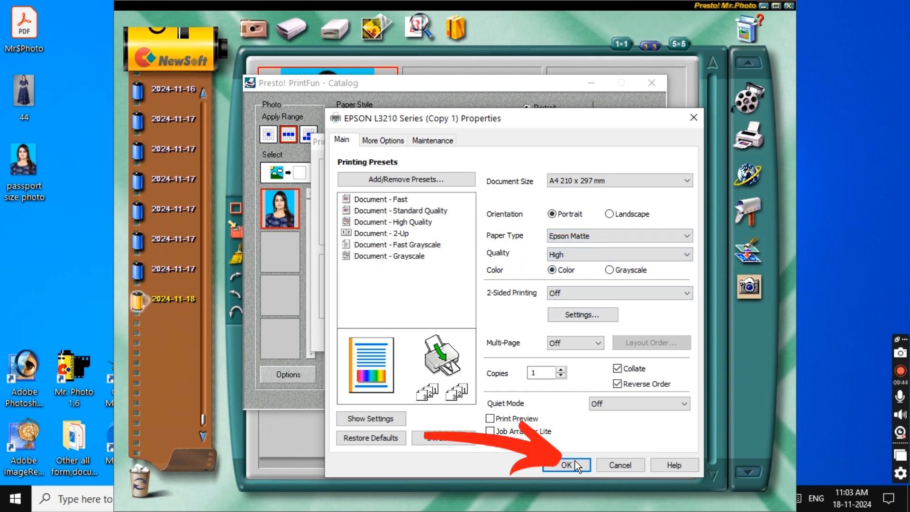